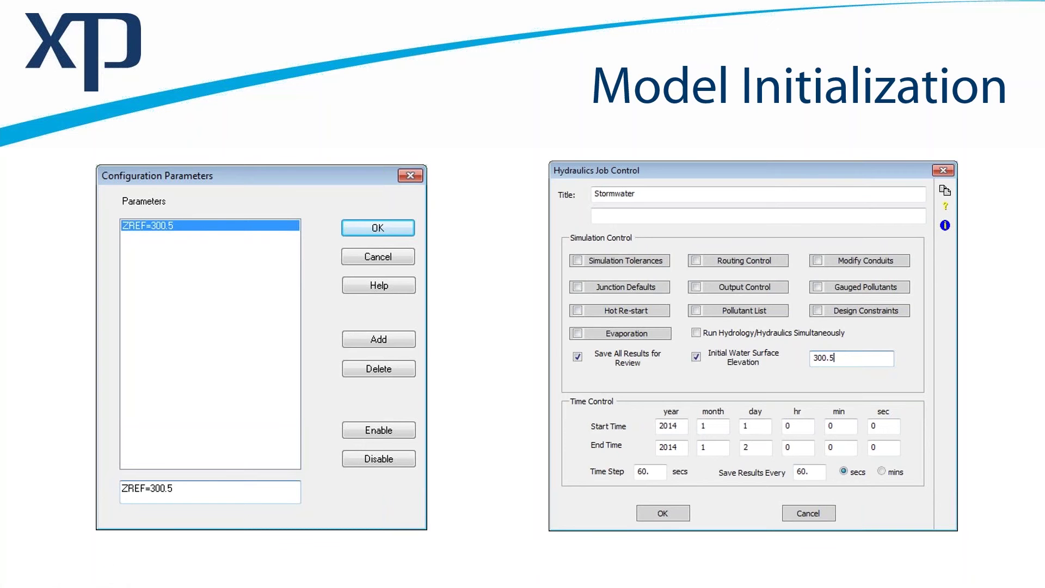
Step: In runoff mode, review node B6-L9's runoff sub-catchment data and close it unchanged
key("alt+Tab")
key("alt+Tab")
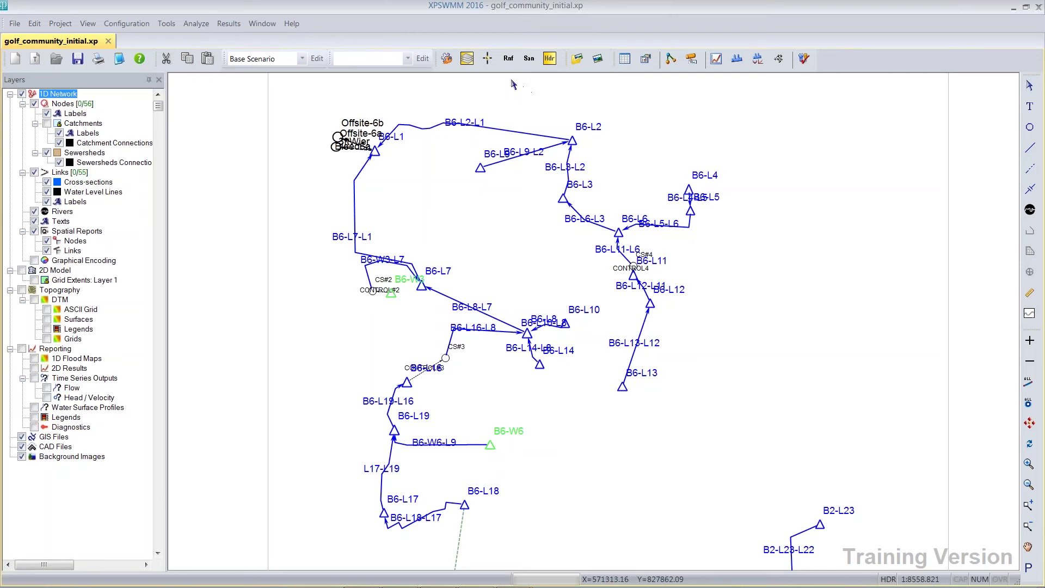
left_click(508, 59)
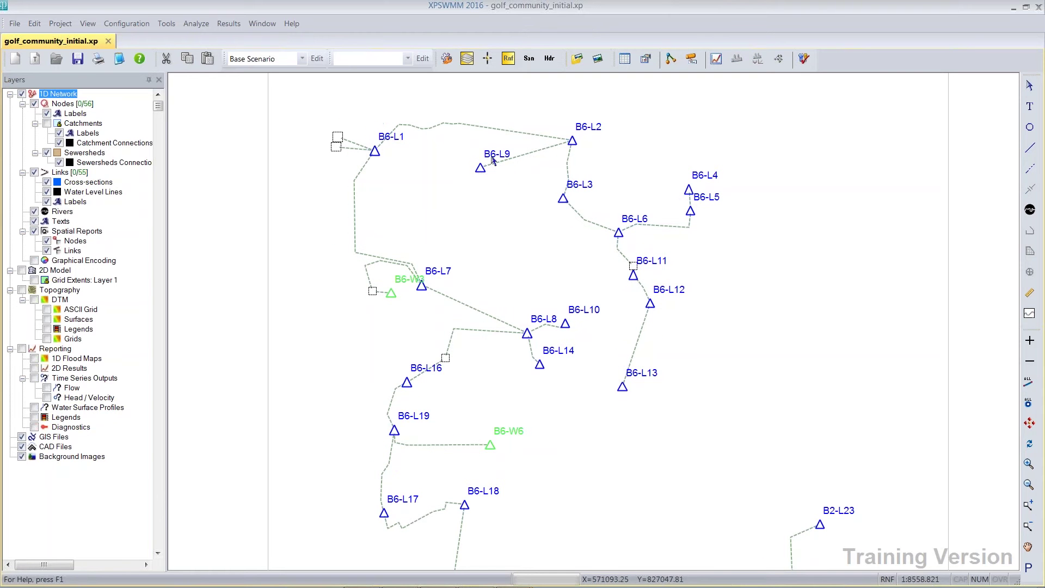
left_click(482, 170)
double_click(480, 168)
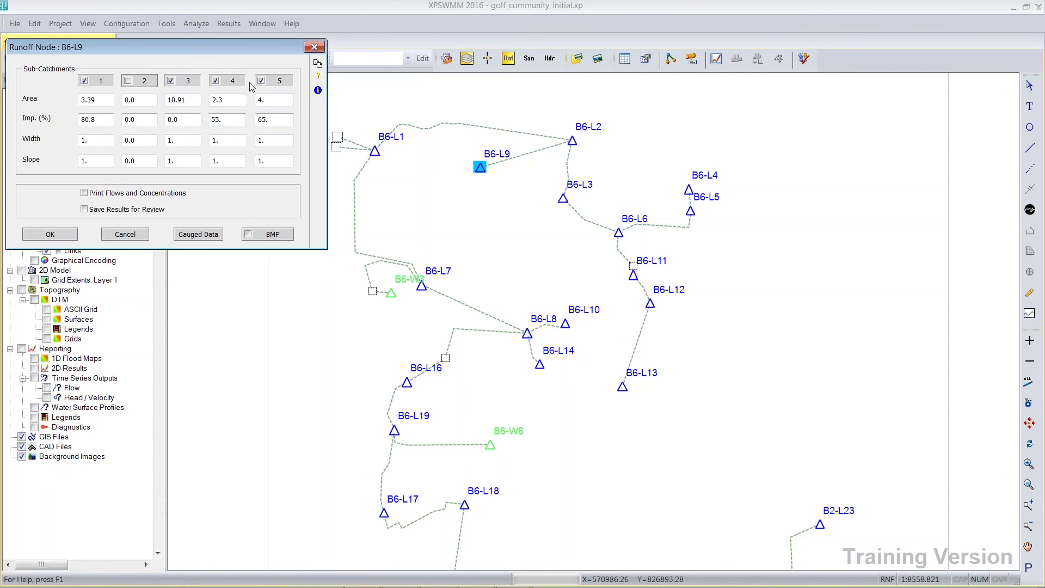
left_click(144, 233)
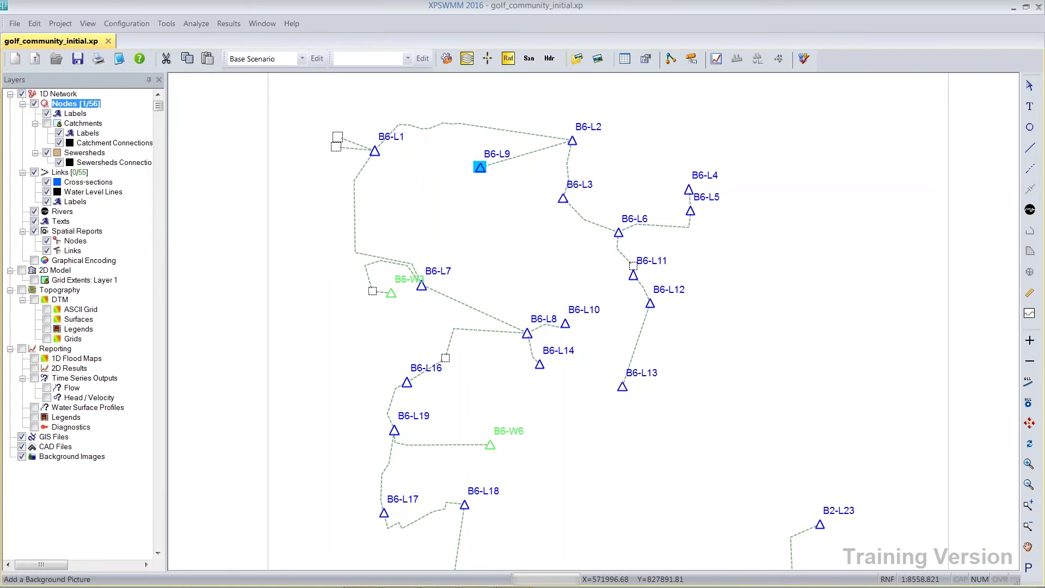
Step: Back in hydraulics mode, check node B6-L9's 14.50 elevation and 5.00 initial depth, then cancel
left_click(550, 58)
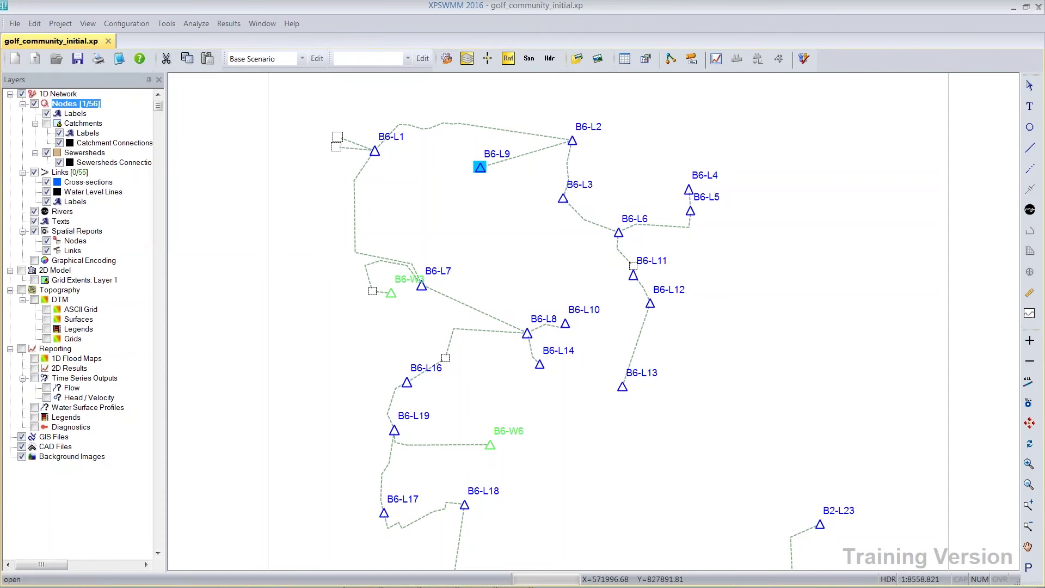
left_click(489, 187)
double_click(479, 169)
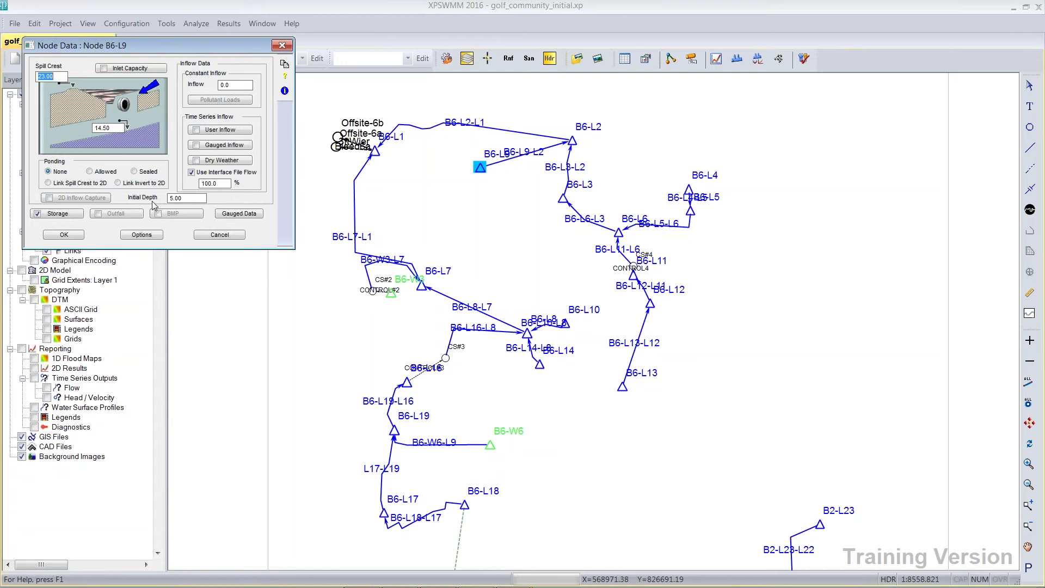
left_click(199, 198)
double_click(106, 128)
left_click(189, 198)
left_click(239, 236)
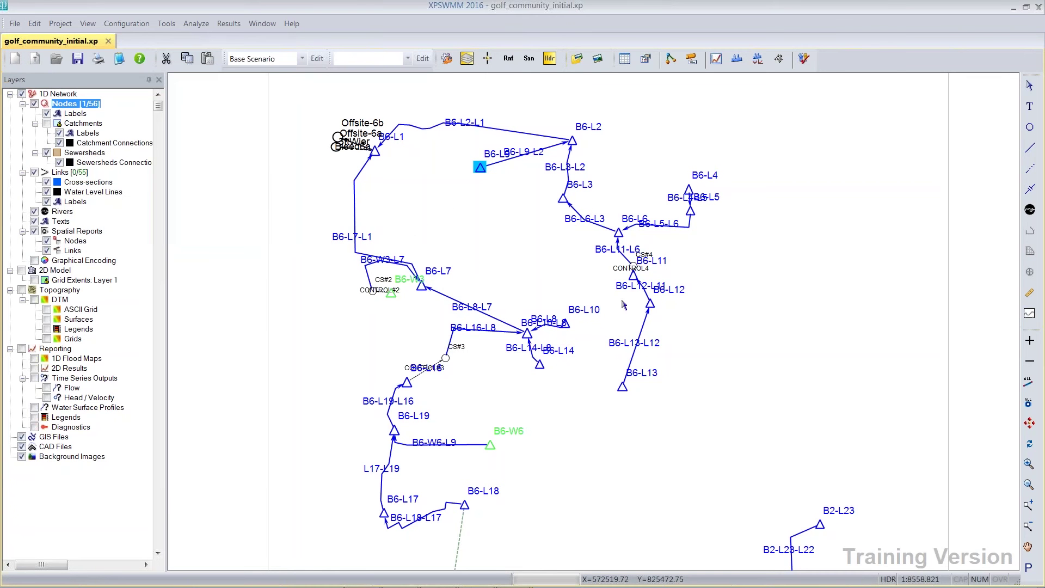
Step: Check node B6-L14's 15.50 elevation and 4.00 initial depth, then cancel unchanged
double_click(539, 364)
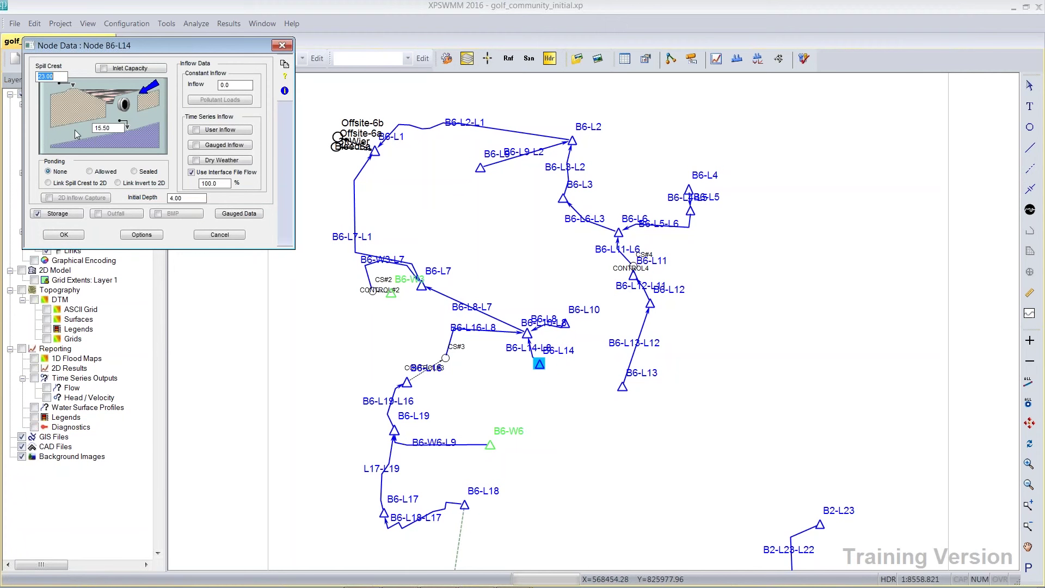
left_click(96, 129)
left_click_drag(188, 198, 147, 195)
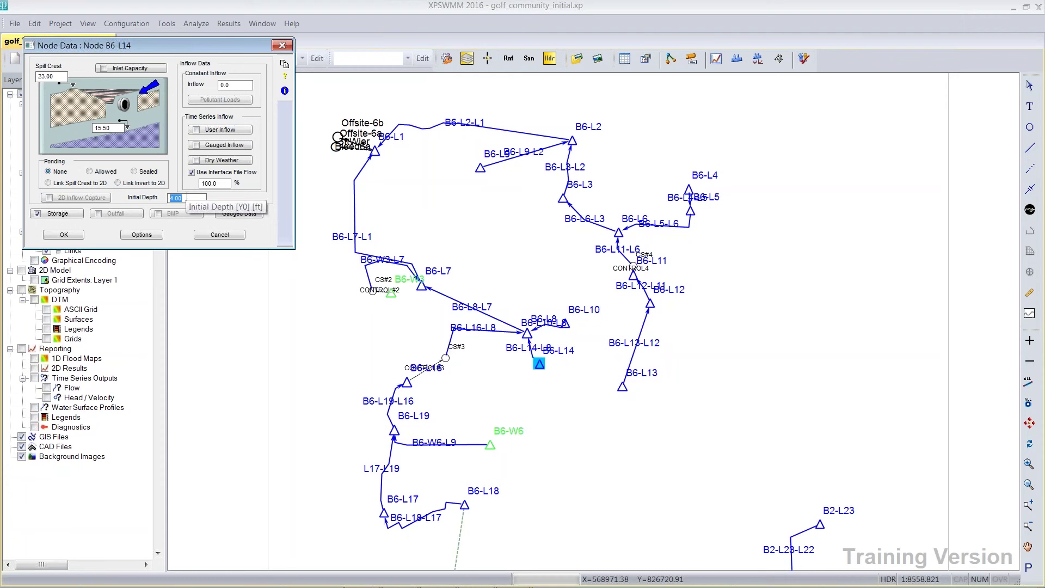
left_click(203, 237)
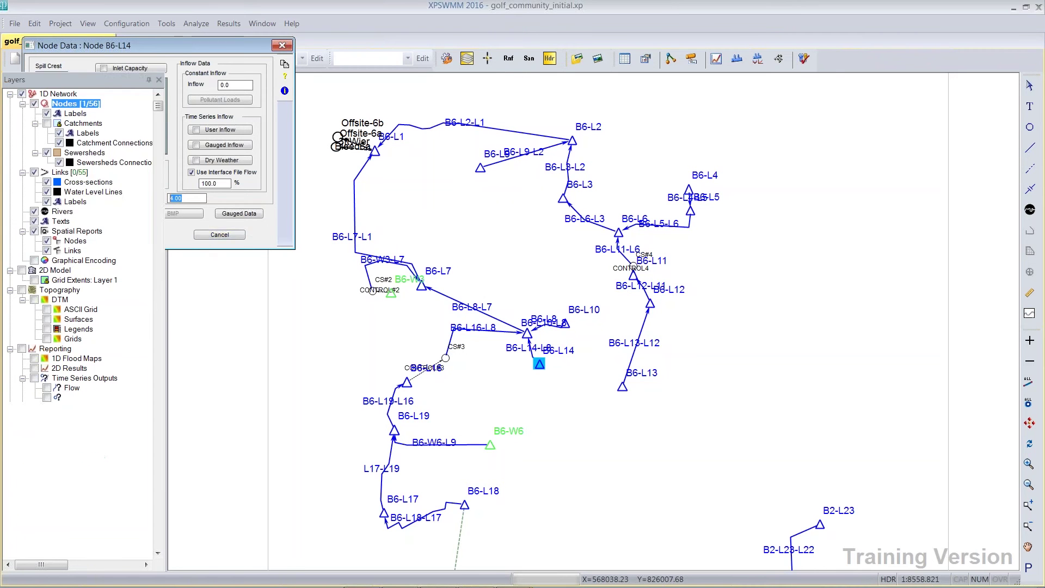
left_click(463, 211)
Step: Delete the #USE_XYINFO, #SPATIAL=0.55 and #MAKE_XPX parameters and add ZREF=19.5
left_click(136, 25)
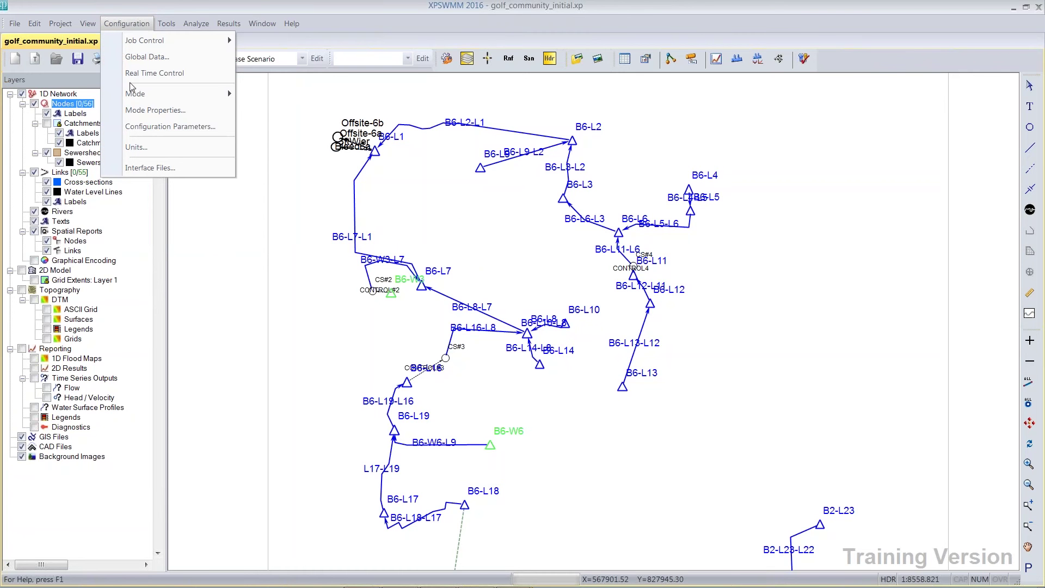
left_click(143, 128)
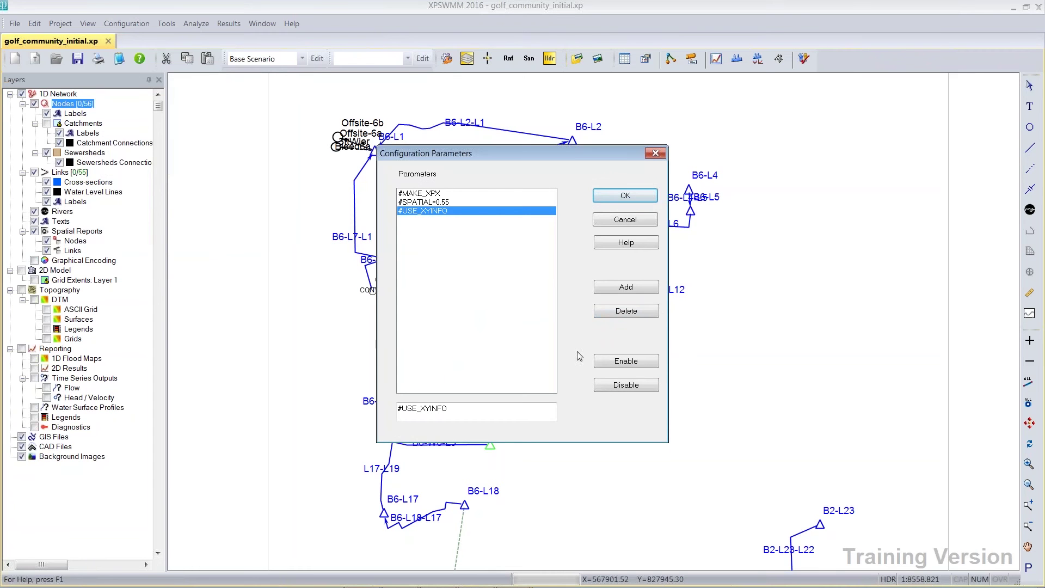
left_click(645, 313)
left_click(644, 313)
left_click(644, 312)
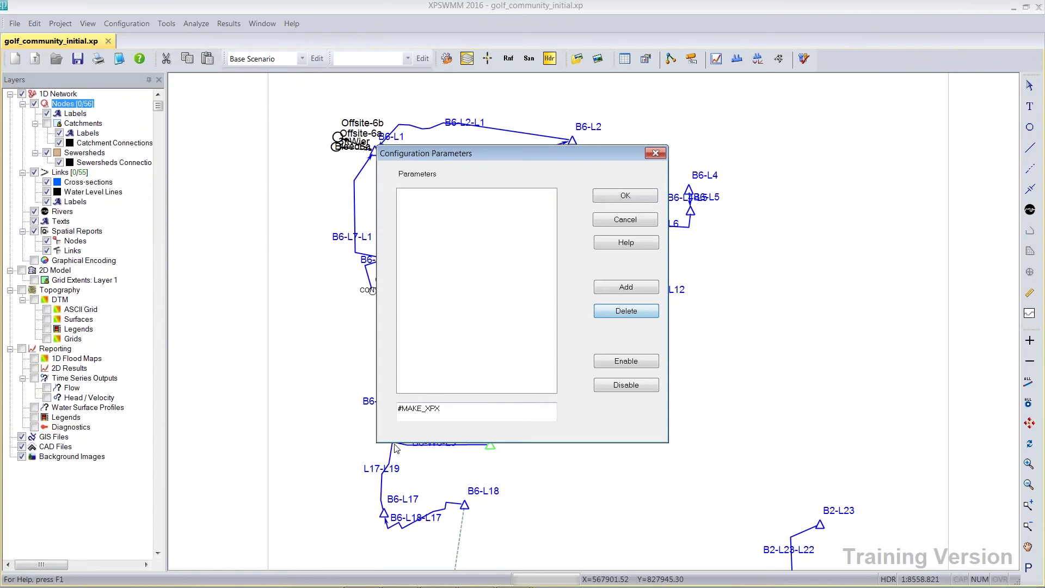
left_click_drag(445, 412, 344, 405)
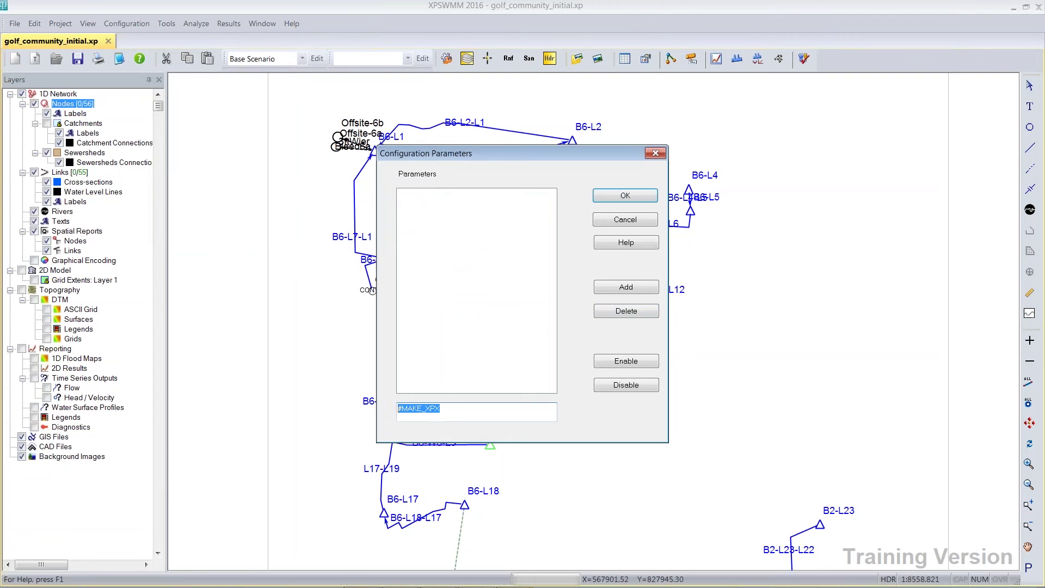
type("ZREF=19.5")
left_click(614, 292)
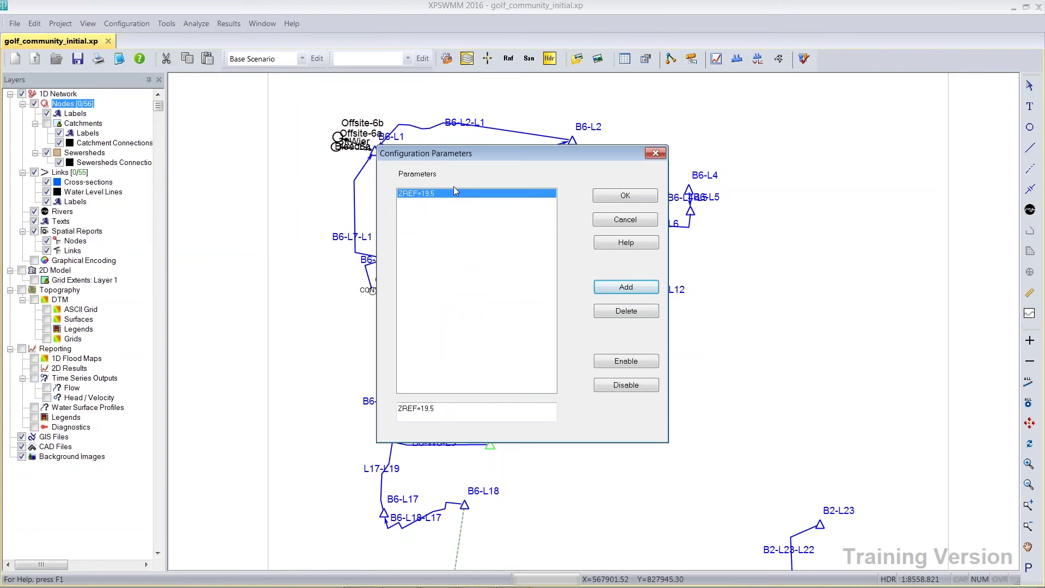
Step: Disable the ZREF=19.5 parameter and confirm the configuration parameters
left_click_drag(482, 156, 350, 104)
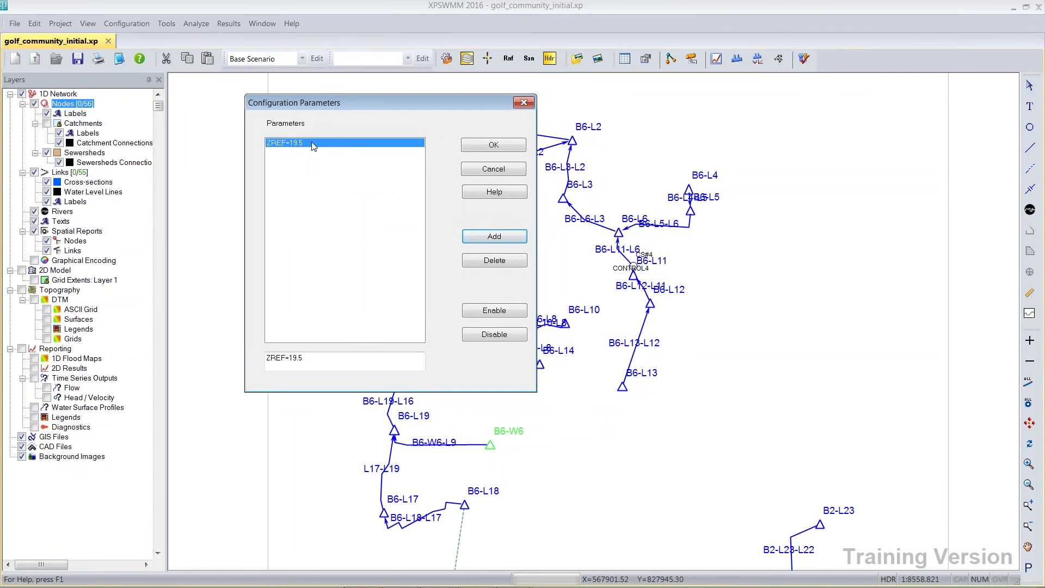
left_click(319, 366)
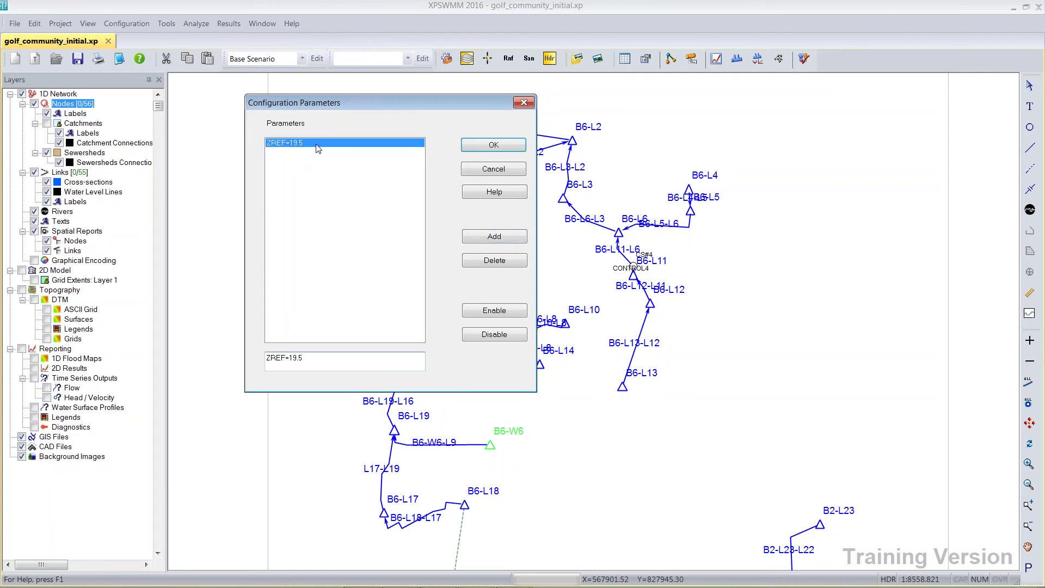
left_click(290, 151)
left_click(488, 333)
left_click(502, 146)
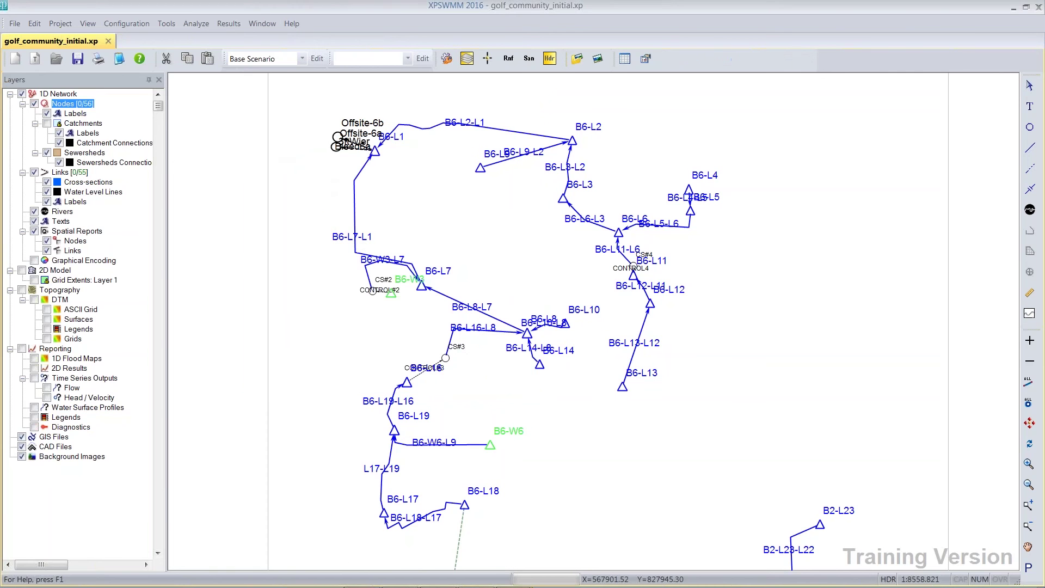
Step: In Hydraulics Job Control, enable initial water surface elevation 19.5 and change the end day to 3
left_click(444, 58)
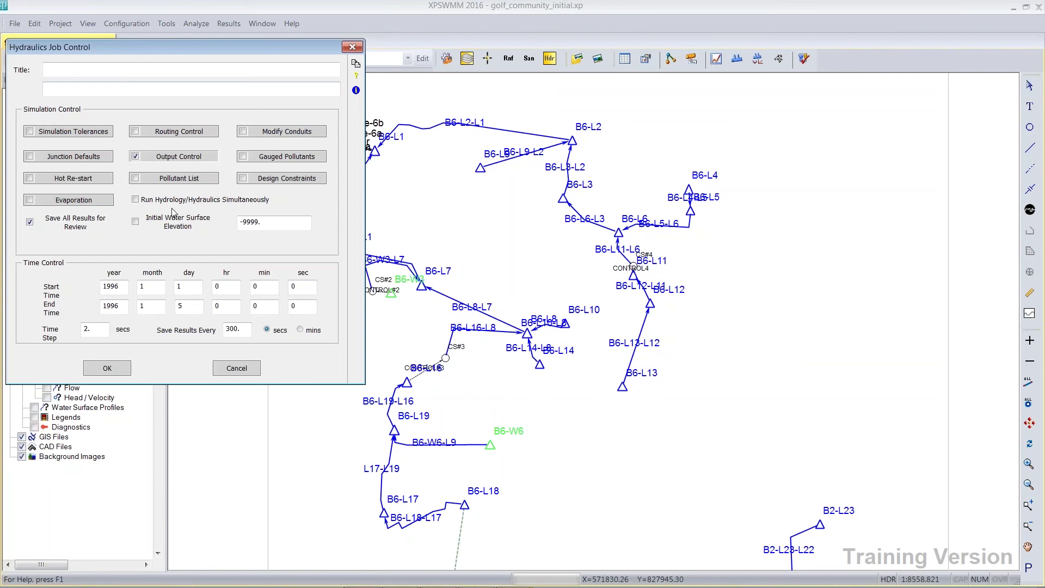
left_click(136, 221)
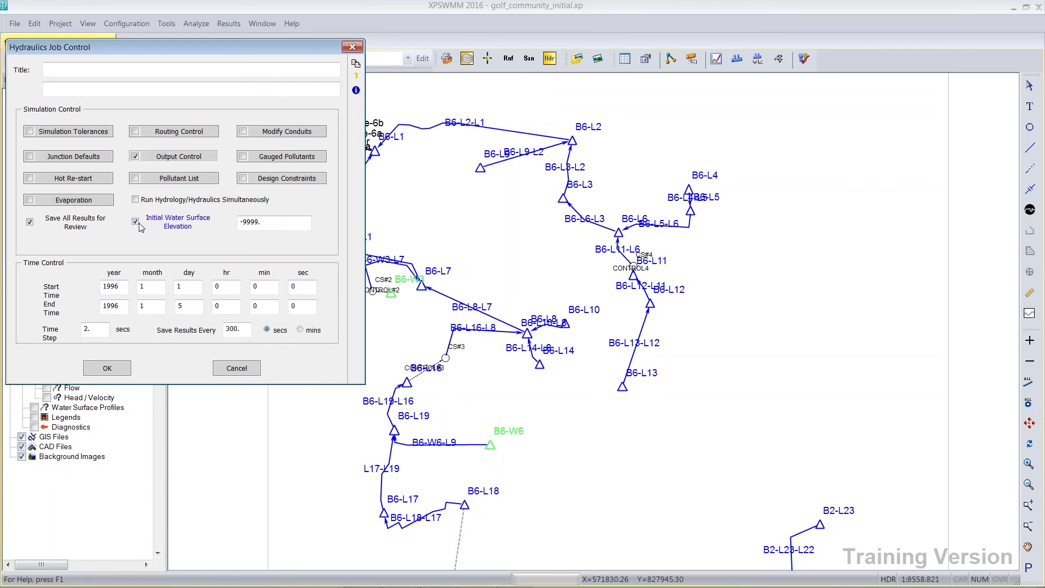
double_click(272, 225)
type("19.5")
double_click(181, 307)
key("BackSpace")
Step: Confirm the job control settings and change node B6-L9's initial depth from 5.00 to 0
left_click(124, 371)
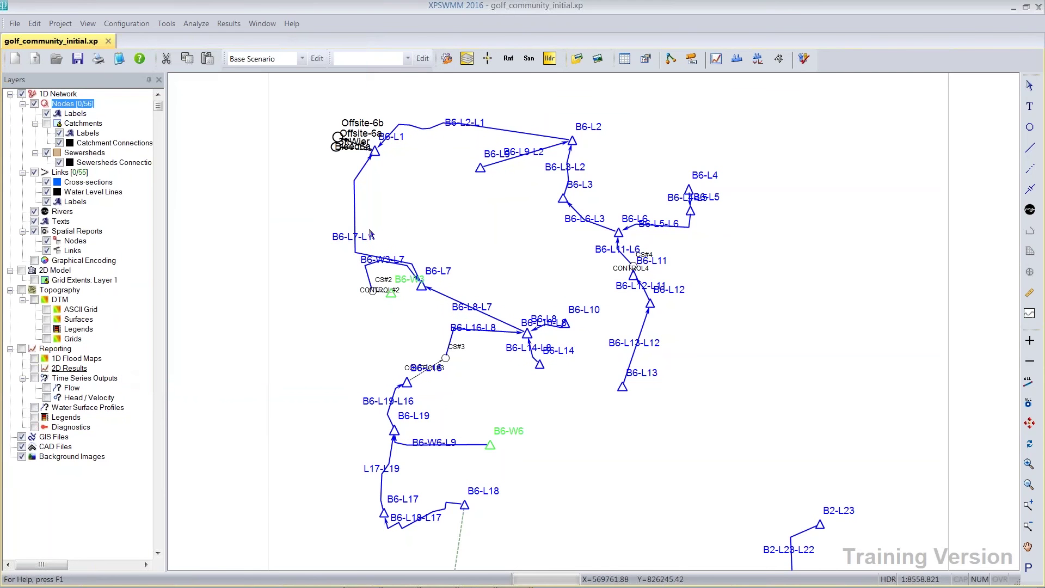
double_click(480, 170)
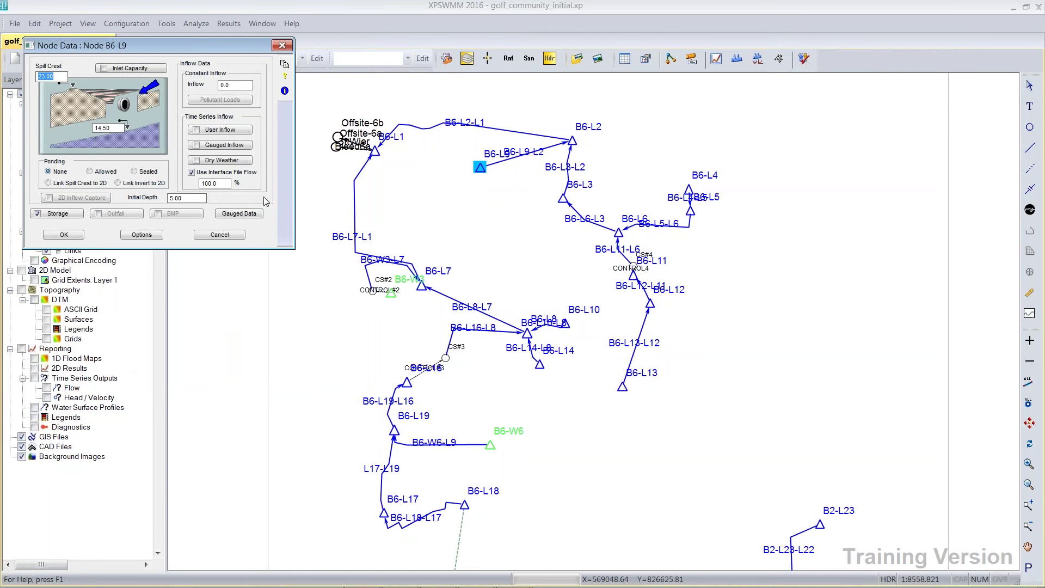
left_click_drag(203, 199, 159, 199)
type("0")
left_click(188, 199)
left_click(159, 178)
left_click(81, 236)
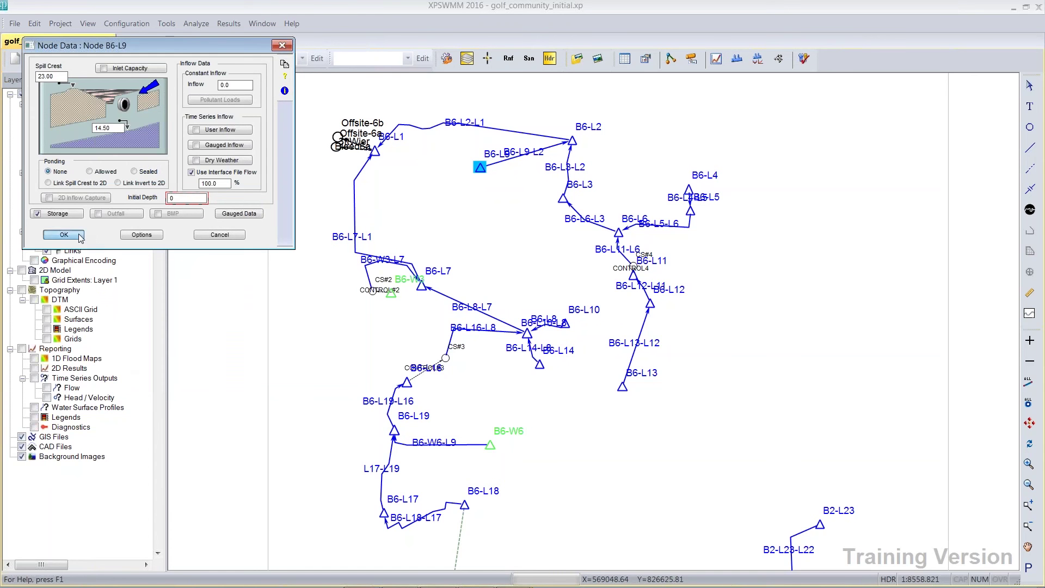
Step: Paste node B6-L9's data onto all 56 nodes with Ctrl+A and Ctrl+V
key("ctrl+a")
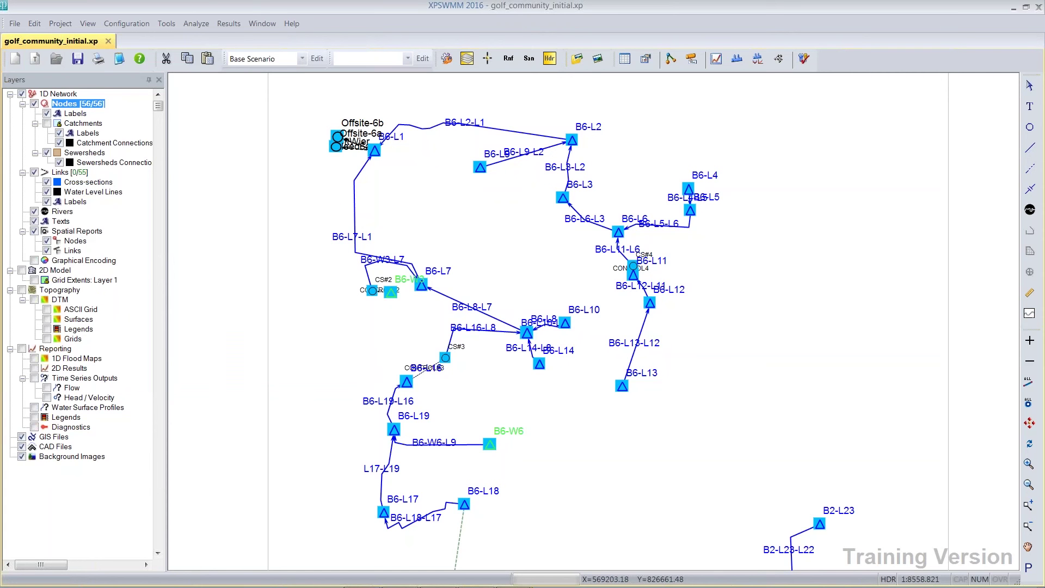
key("ctrl+v")
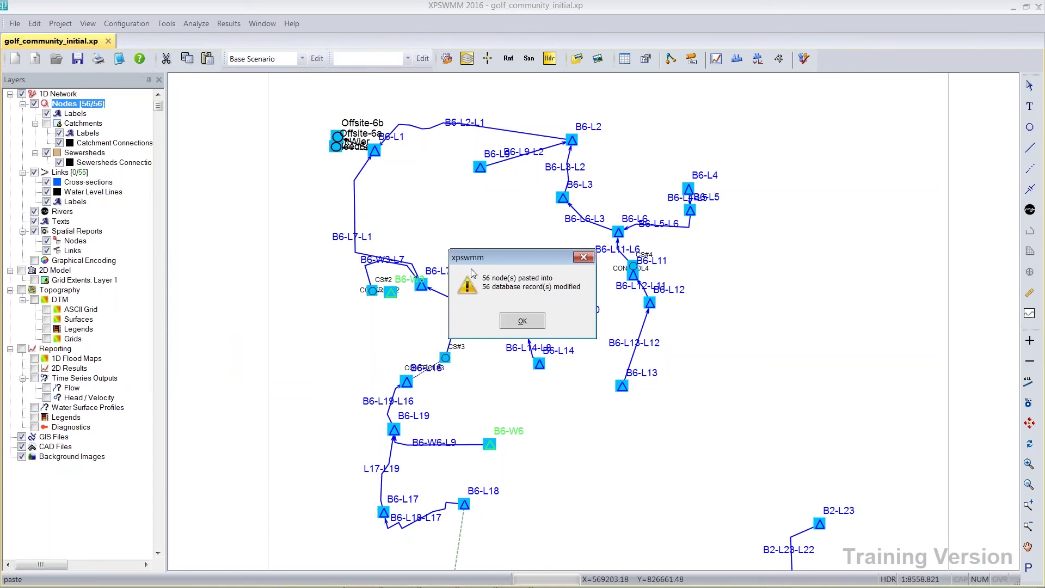
left_click(522, 321)
Step: Deselect all nodes and open node B6-L3's data to confirm initial depth 0
right_click(423, 289)
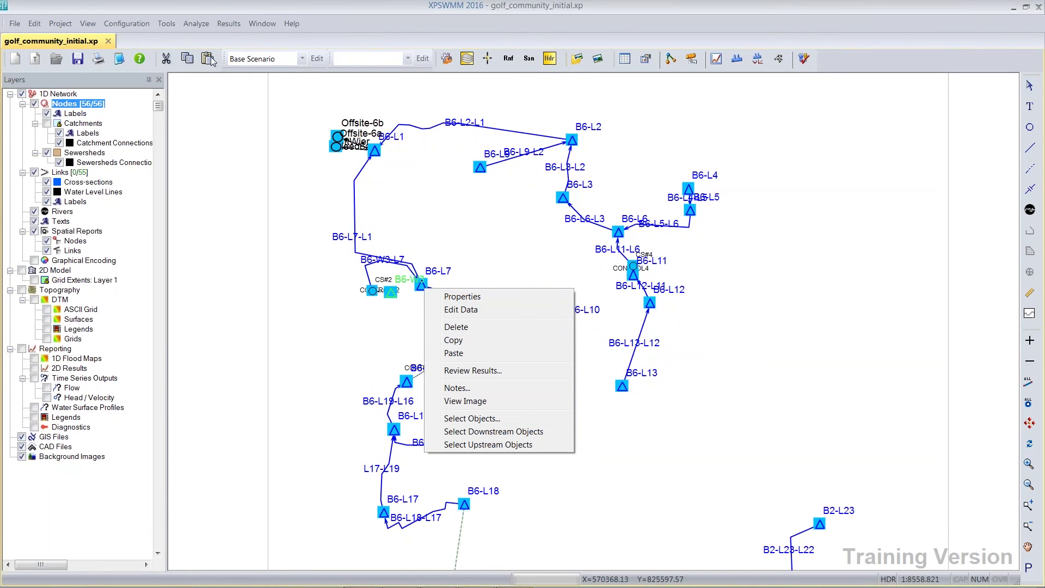
left_click(522, 197)
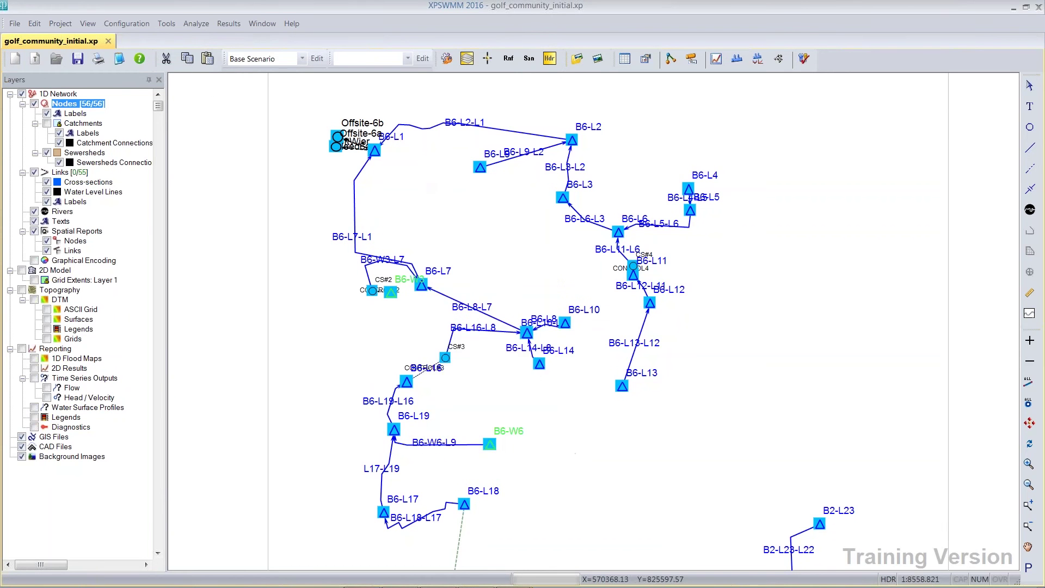
double_click(562, 197)
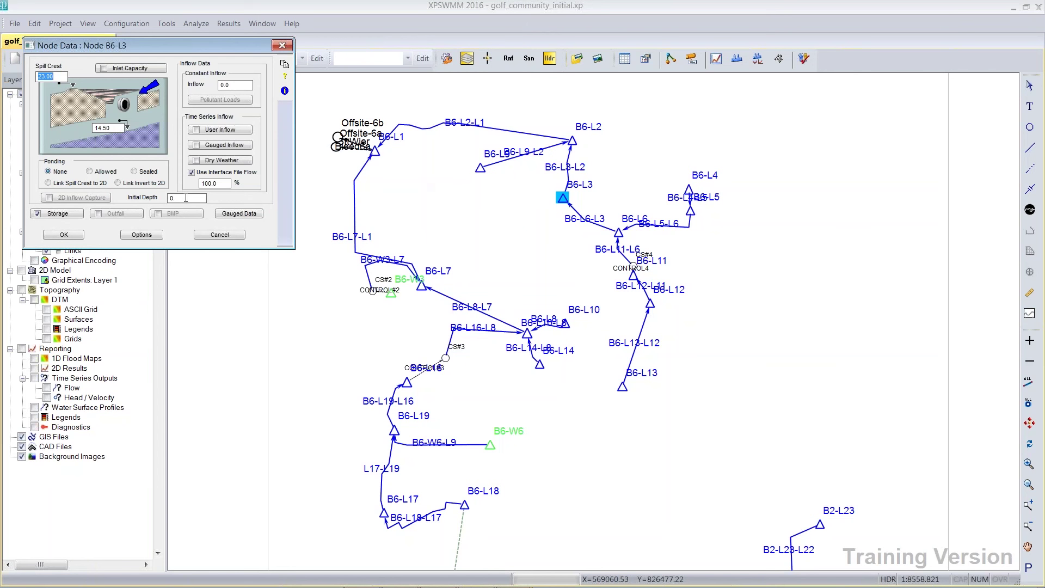
Step: Close B6-L3's data, verify the 19.5 initial water surface elevation, and solve the model
left_click(234, 236)
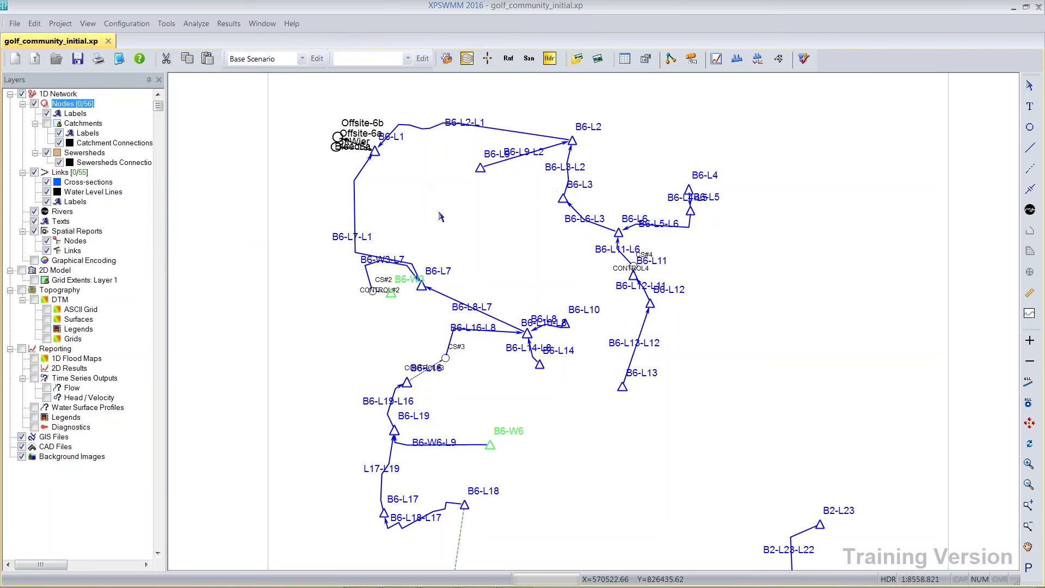
left_click(447, 58)
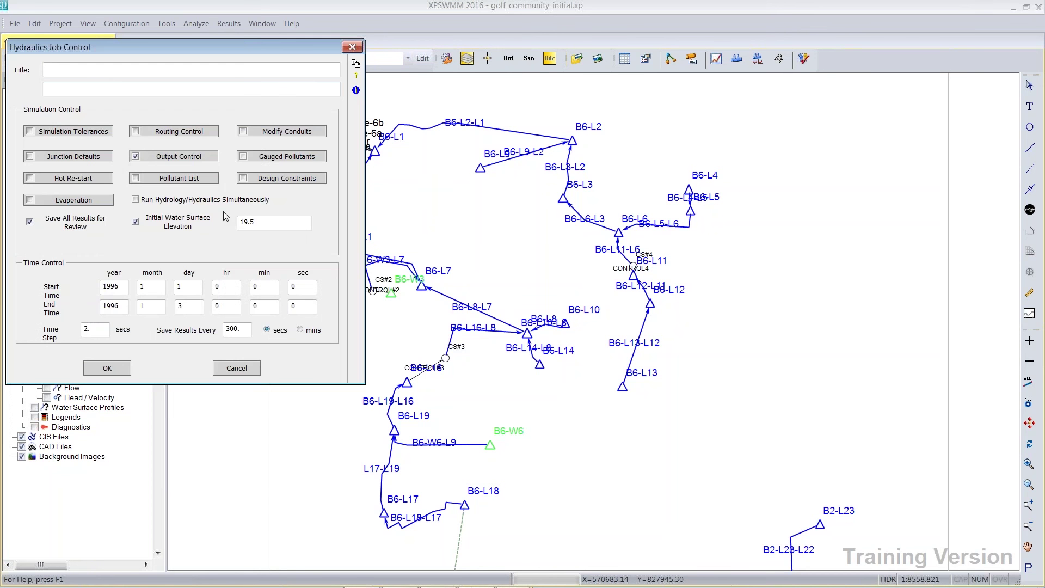
left_click(222, 371)
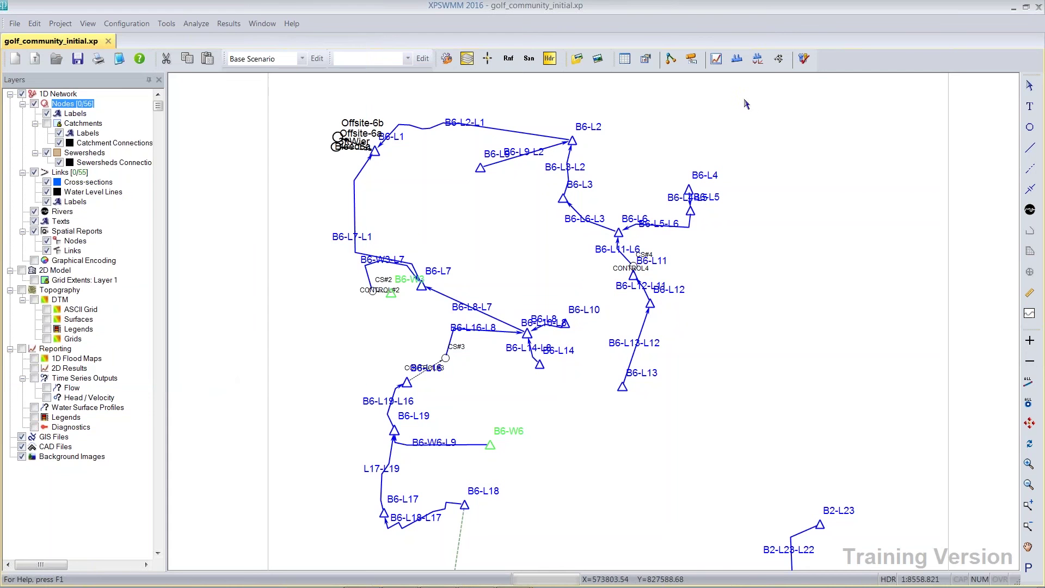
left_click(806, 58)
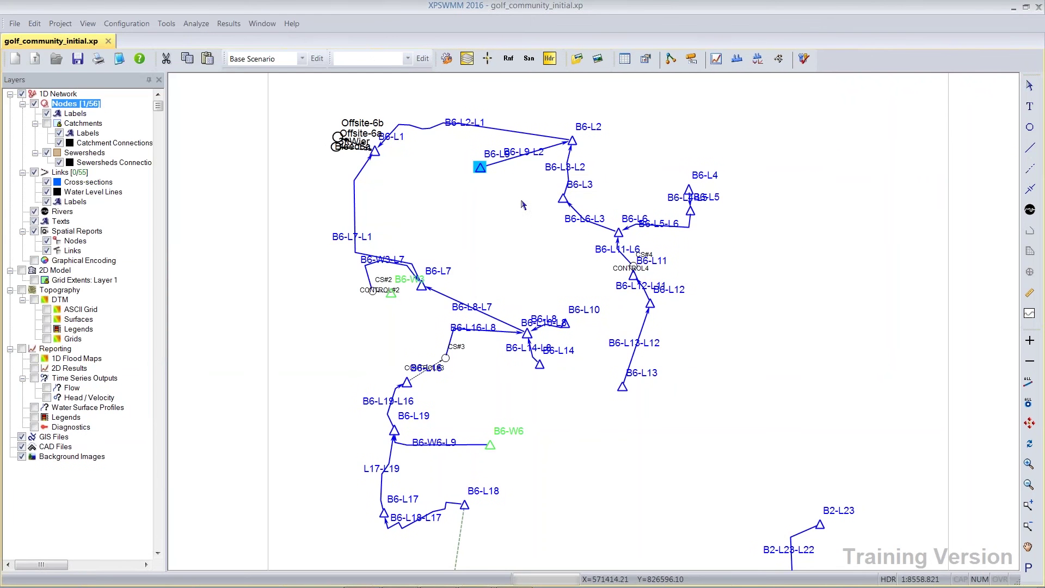
left_click(715, 58)
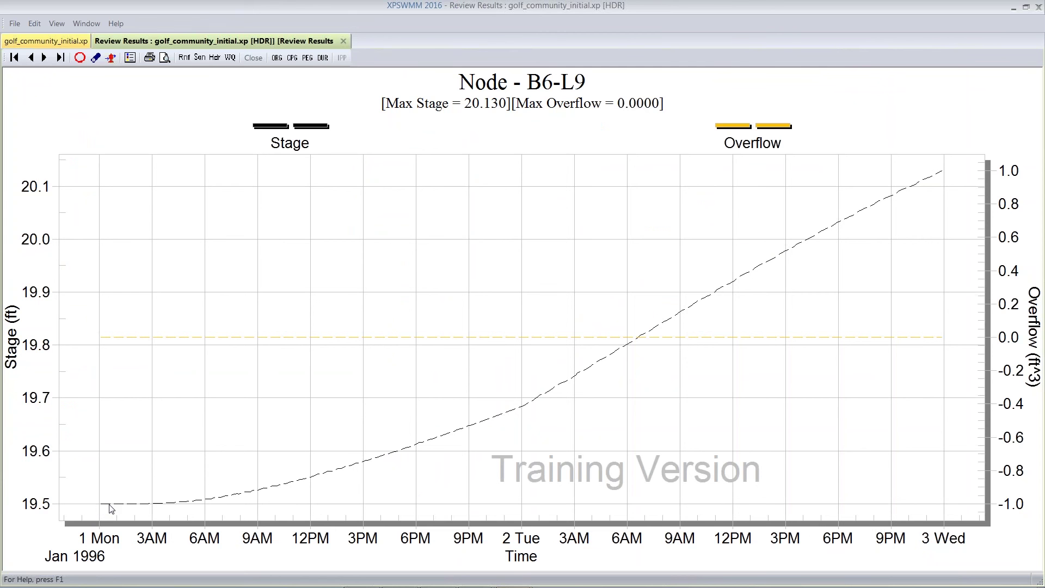
left_click(252, 58)
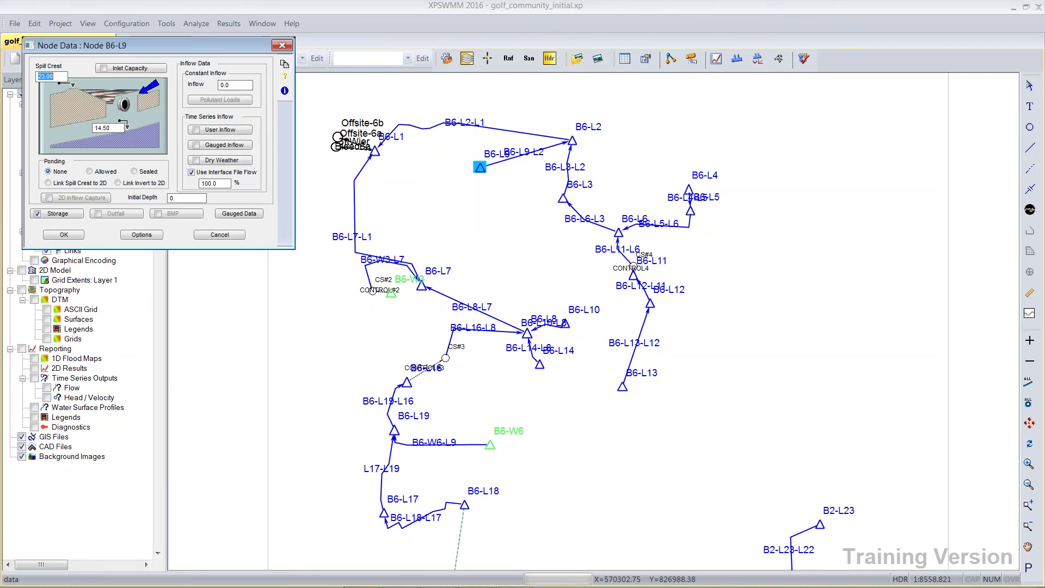
key("Tab")
left_click(118, 127)
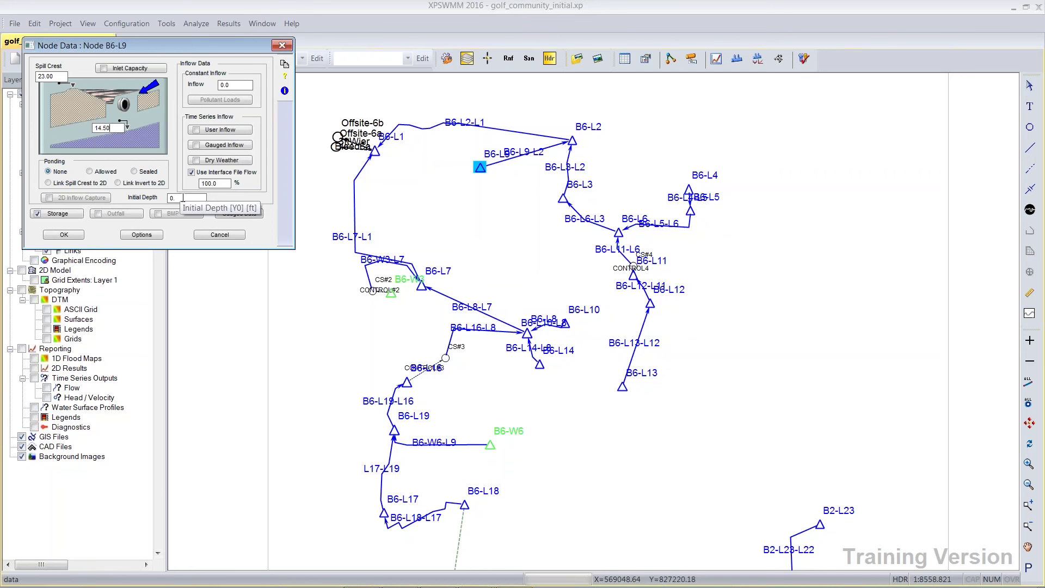
left_click(202, 235)
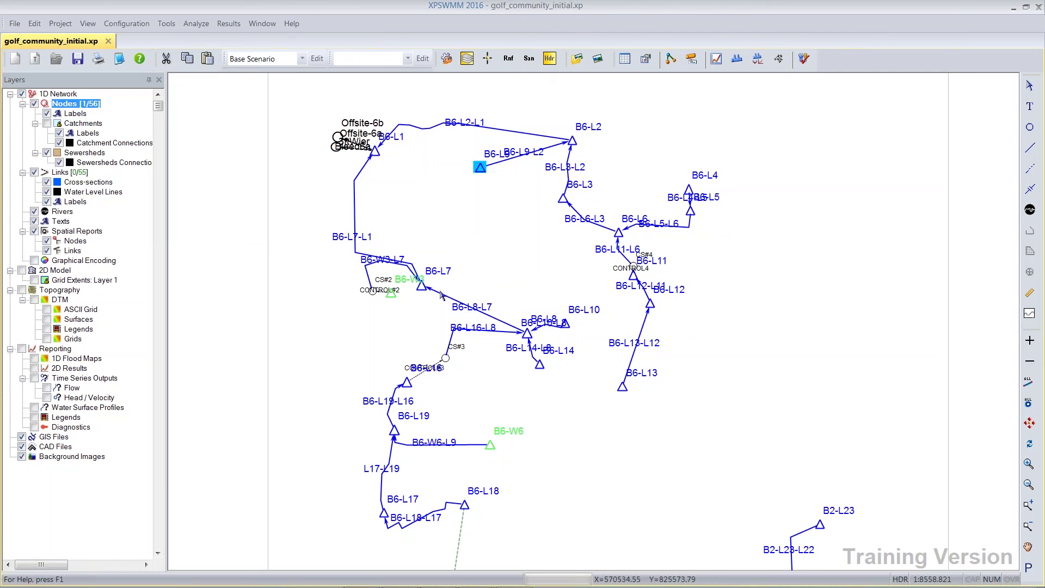
Step: Graph node B6-L7's stage results, peaking at 20.128 ft, then reopen Hydraulics Job Control
left_click(422, 287)
left_click(717, 59)
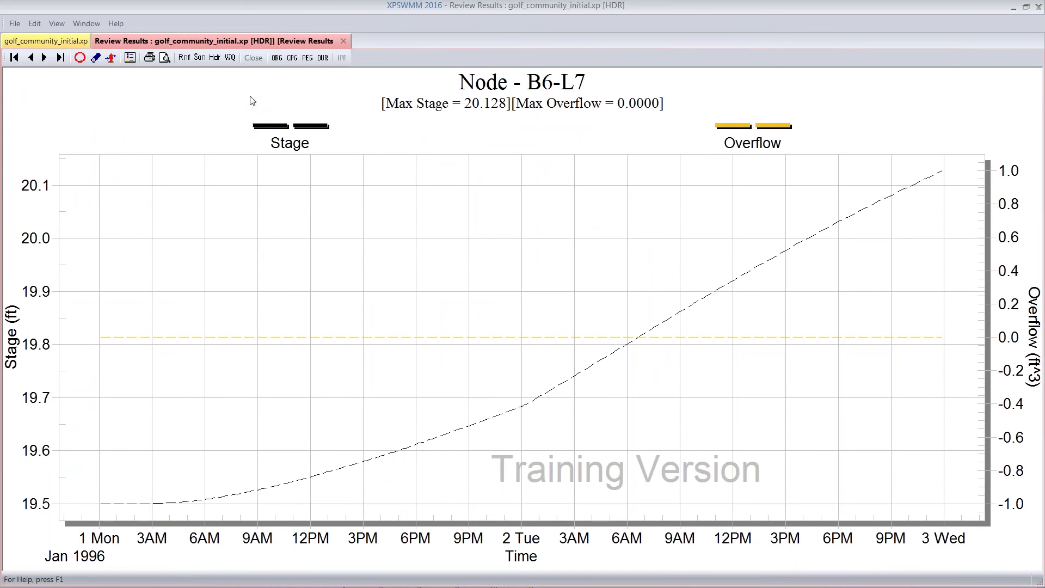
left_click(252, 58)
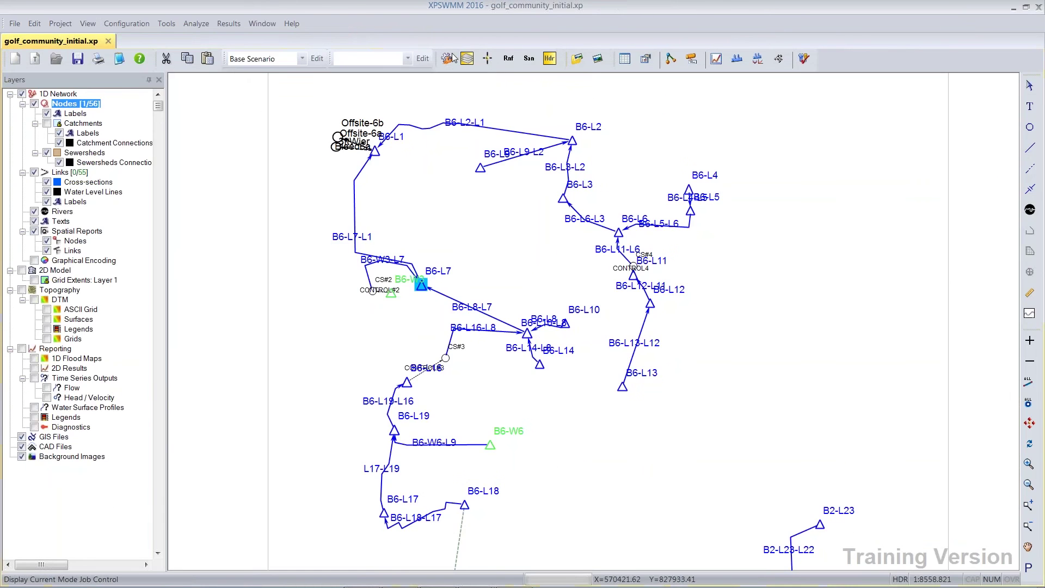
left_click(447, 59)
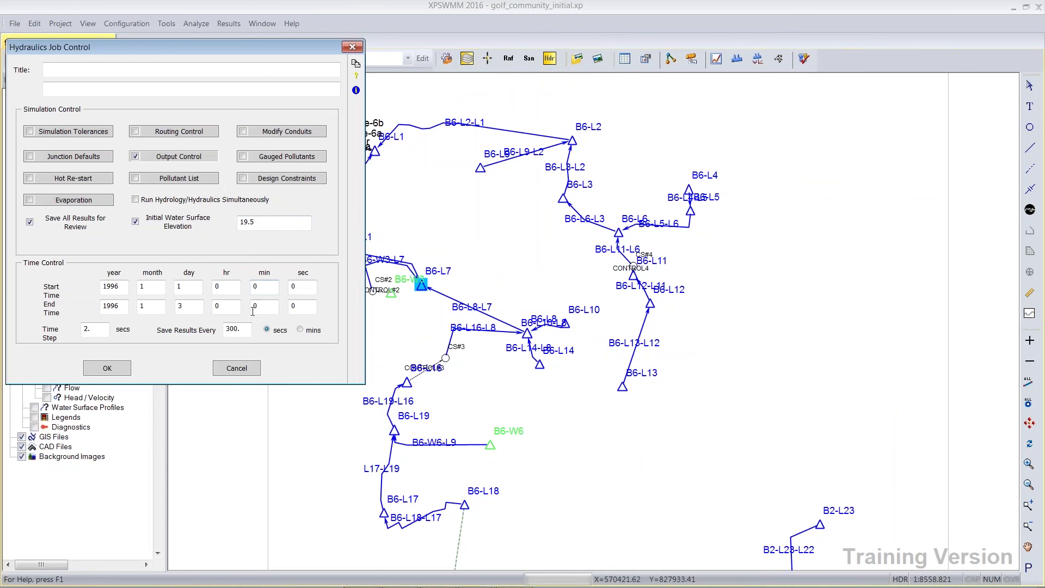
Step: Cancel job control, then inspect node B6-W3's initial depth and discard the edit
left_click(241, 371)
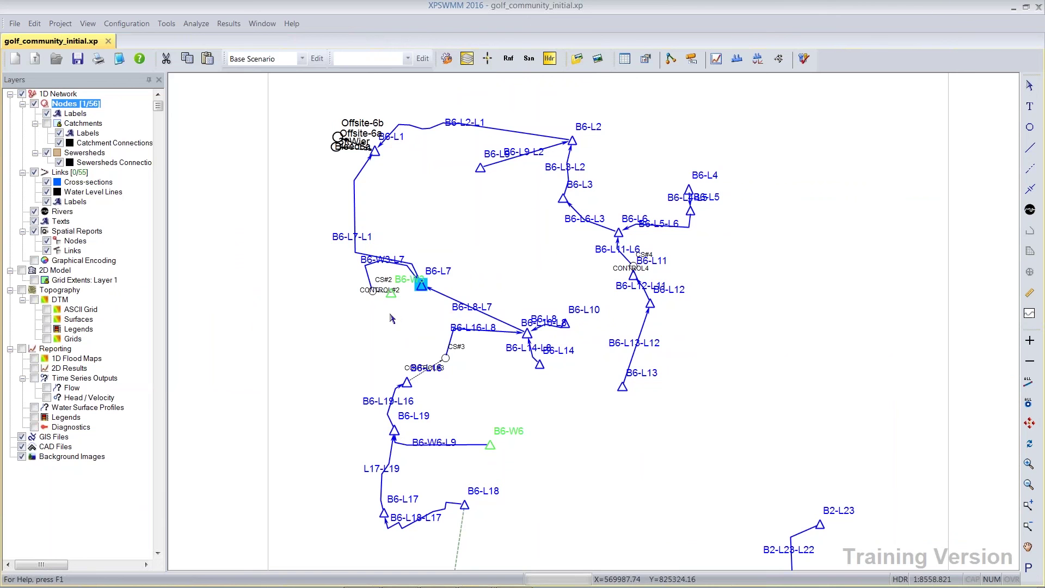
double_click(393, 297)
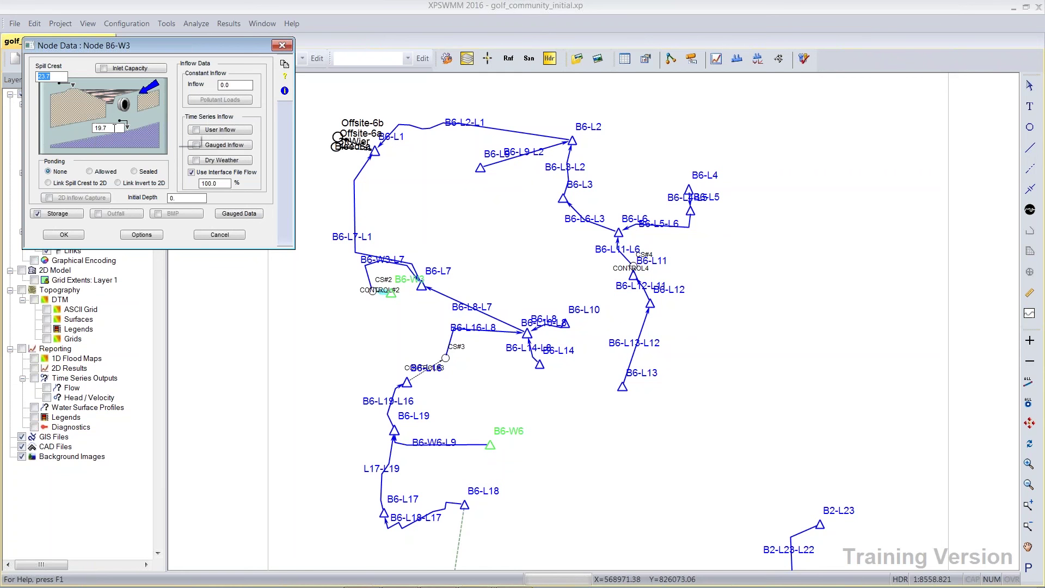
left_click(175, 198)
type("0")
left_click(215, 237)
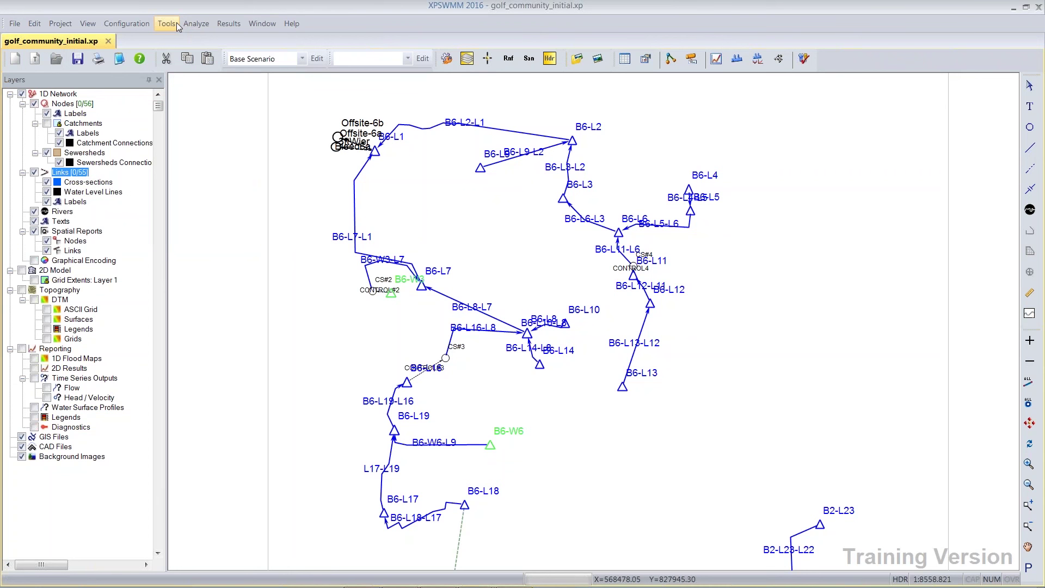
Step: Open golf_community_initial.out through Analyze > Show Output Logs > 1D Log
left_click(200, 27)
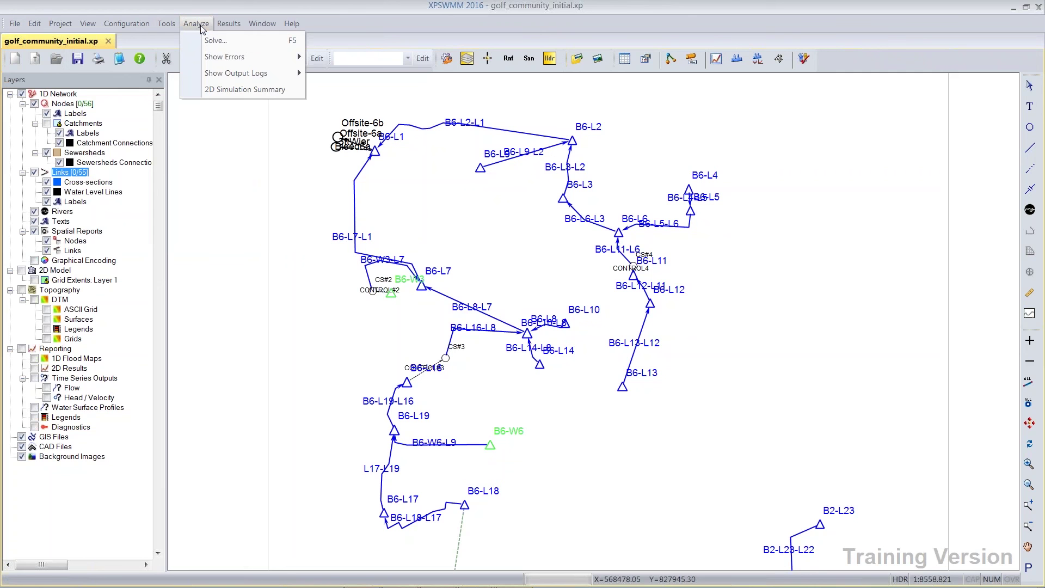
mouse_move(248, 73)
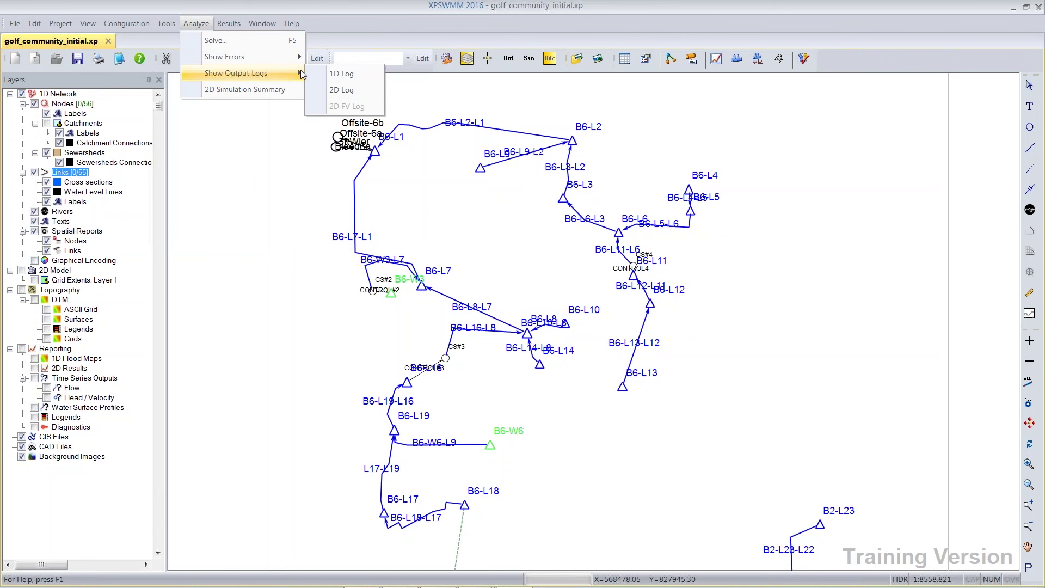
left_click(354, 78)
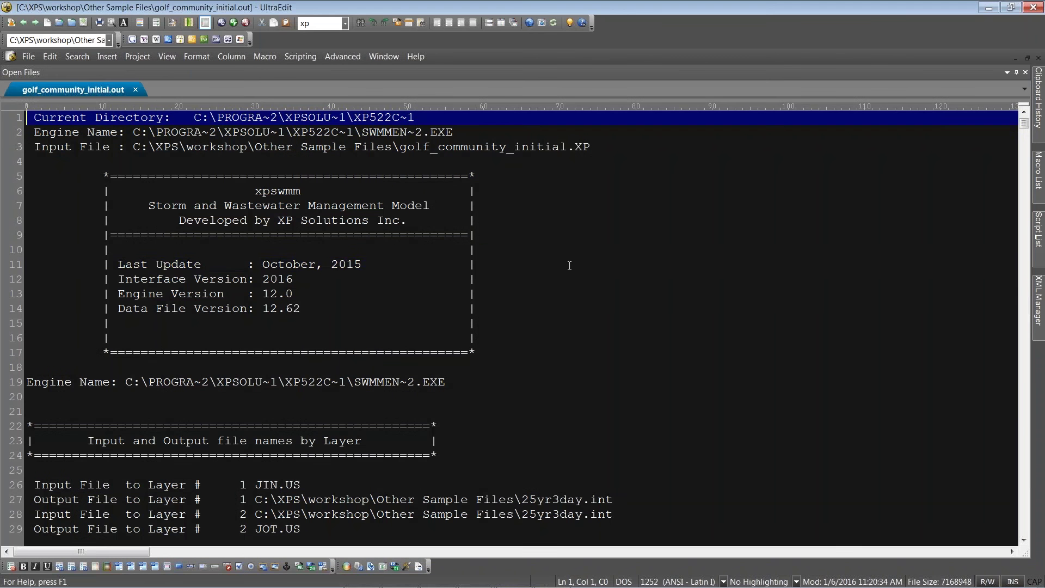
Step: Search the 1D log for 'initial' and step through matches to the Initial Model Condition table at 0.00 hours
left_click(569, 266)
key("ctrl+f")
type("in")
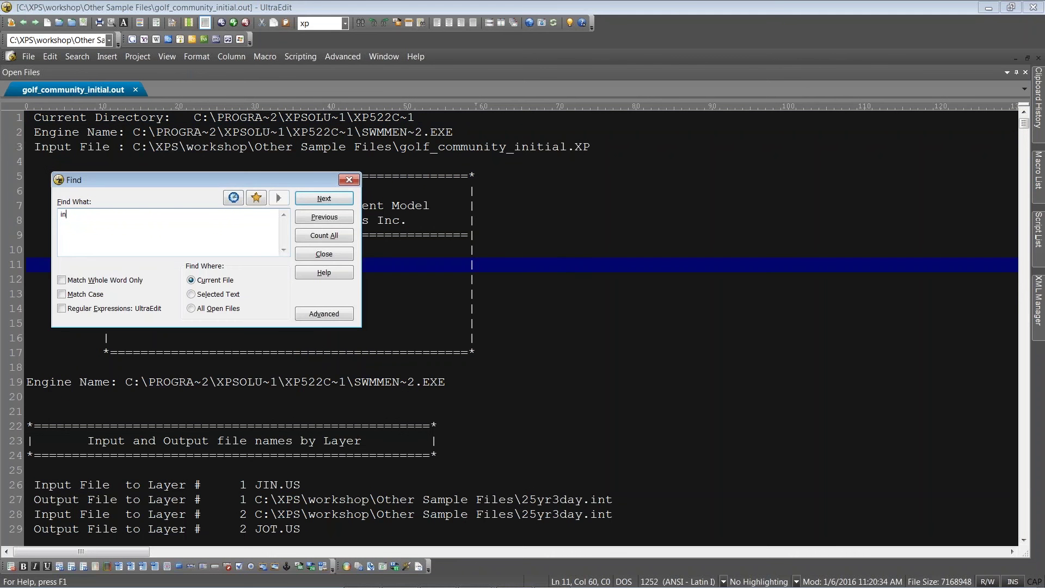
type("itial")
key("Return")
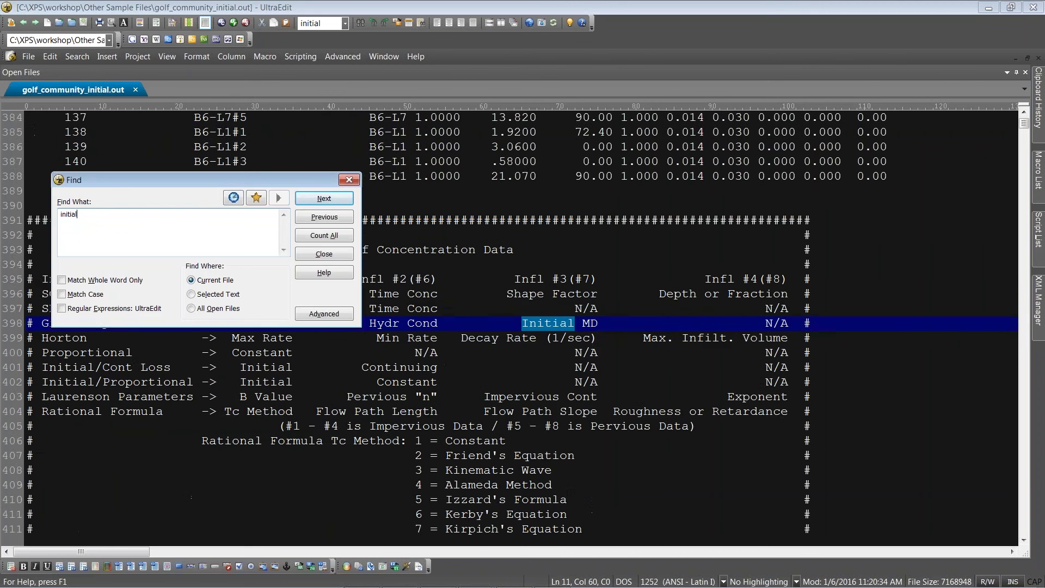
key("F3")
key("F3")
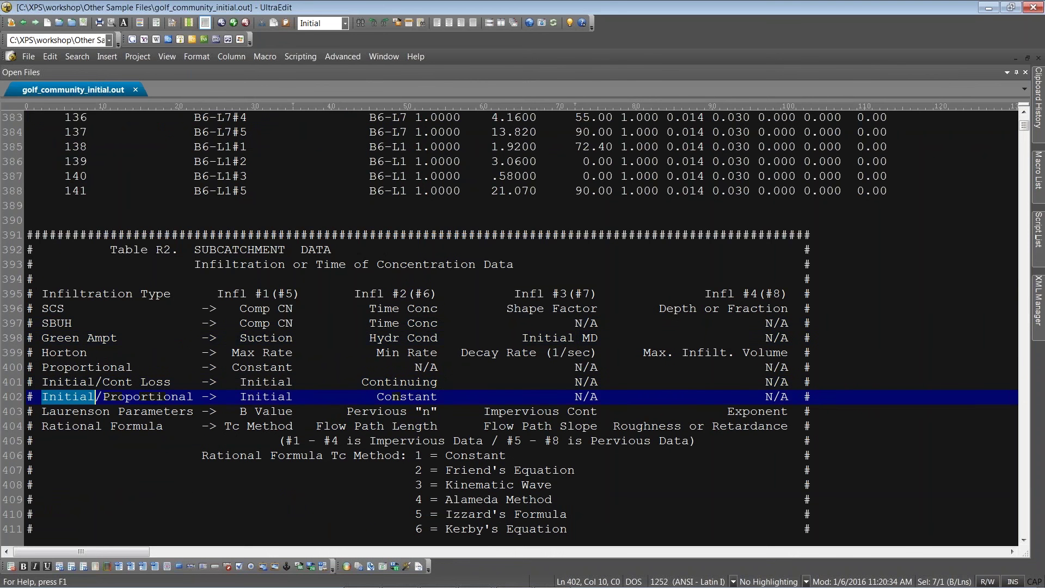
key("F3")
key("F3")
key("F3")
key("F3")
key("F3")
key("F3")
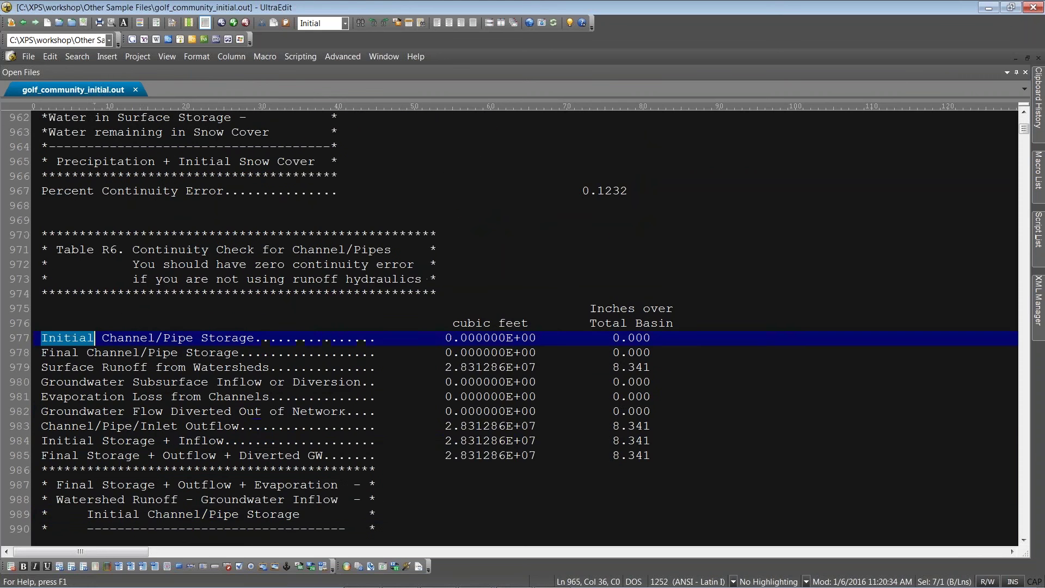
key("F3")
key("F3")
key("F3")
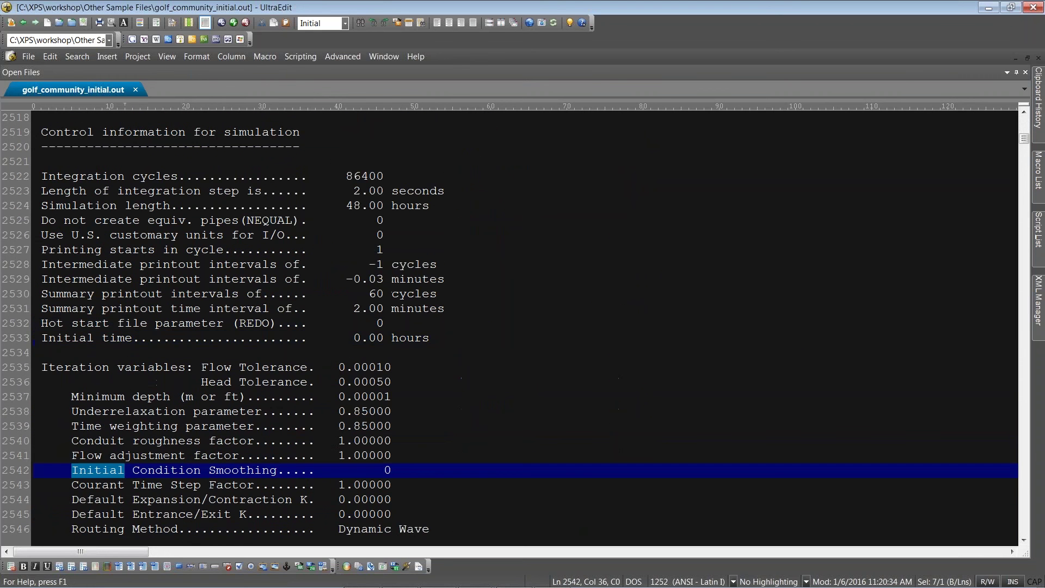
key("F3")
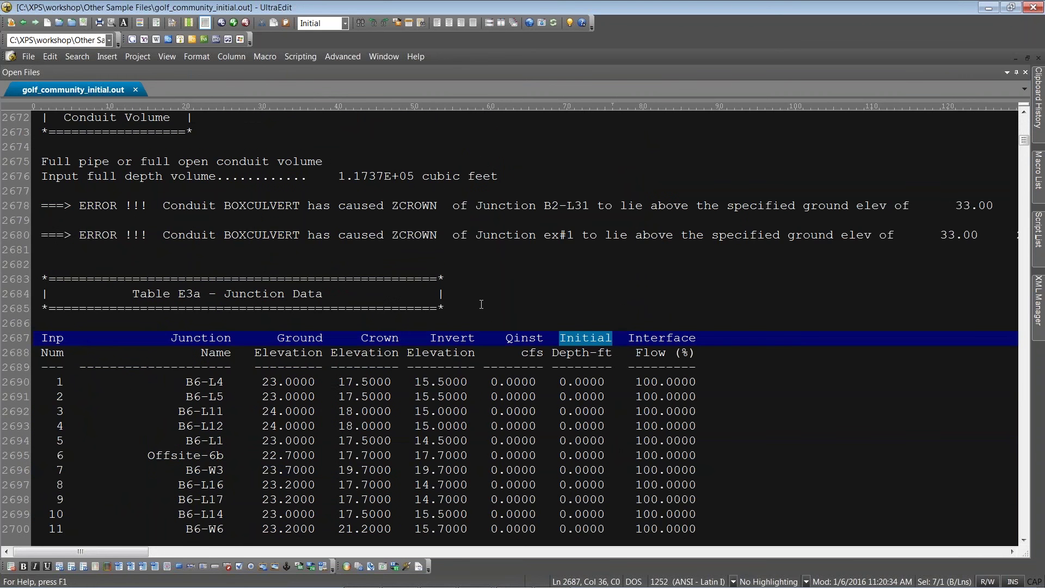
scroll(481, 304, "down", 20)
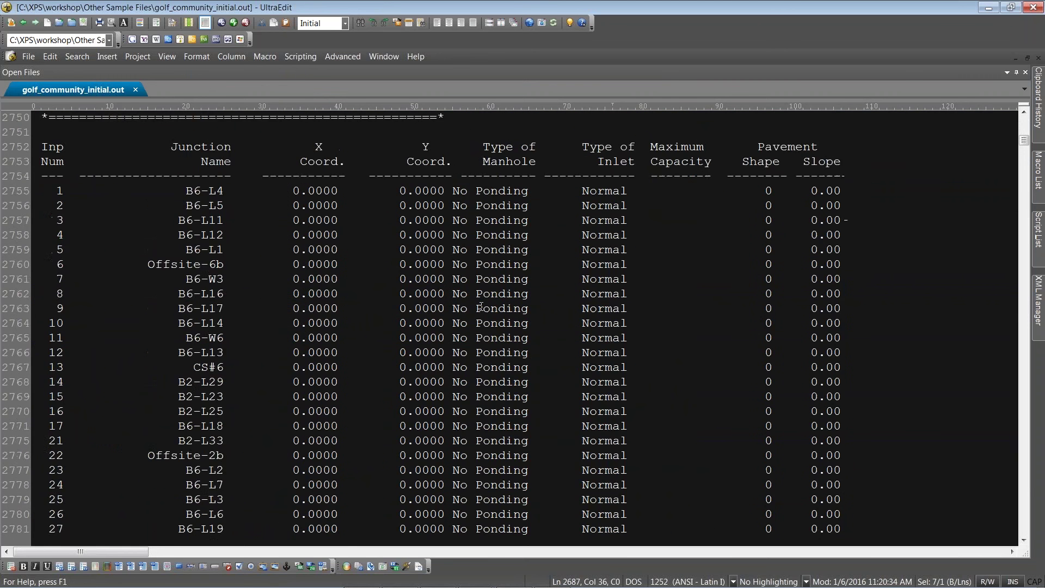
key("F3")
key("F3")
key("F3")
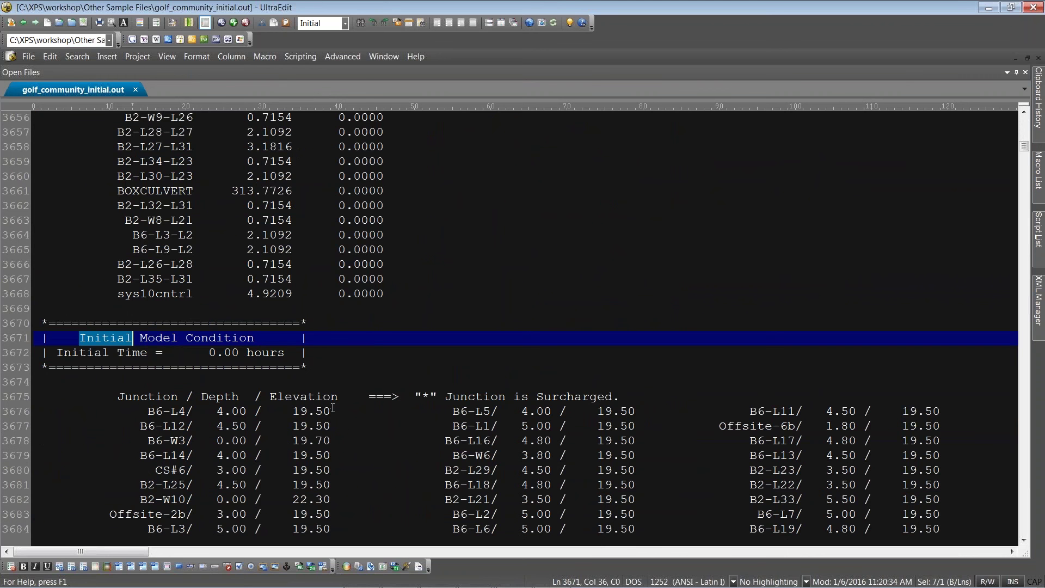
Step: Highlight B6-L4's 19.50 and B2-W10's 22.30 initial elevations, then review the remaining junctions below
left_click_drag(333, 408, 291, 410)
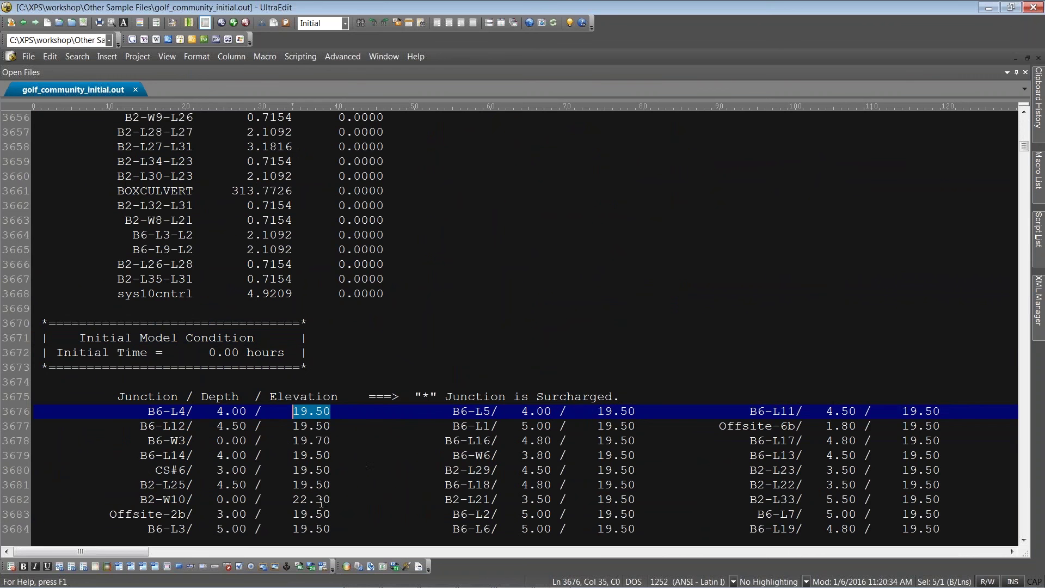
left_click_drag(327, 501, 293, 499)
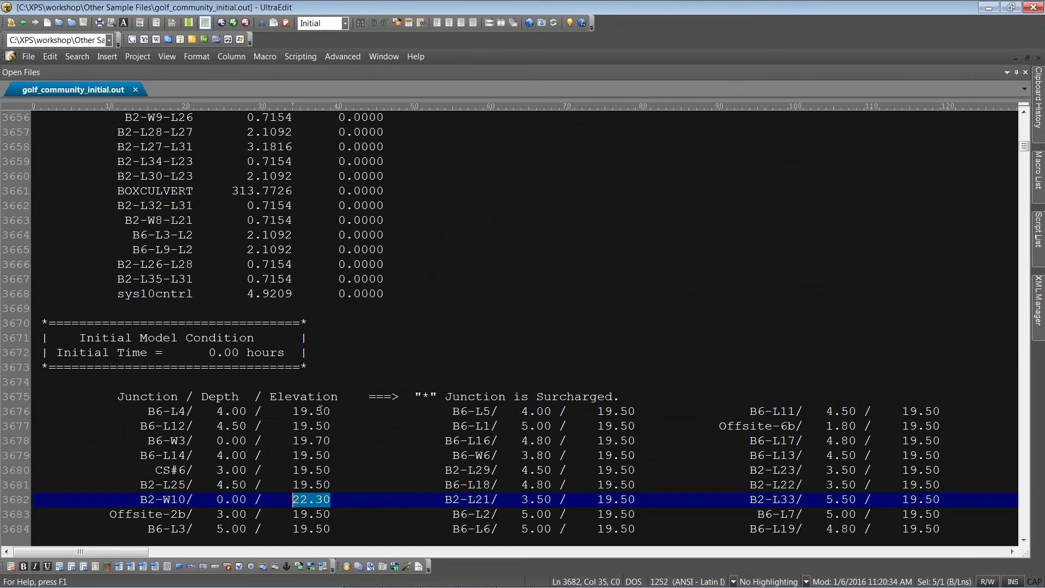
scroll(322, 398, "down", 3)
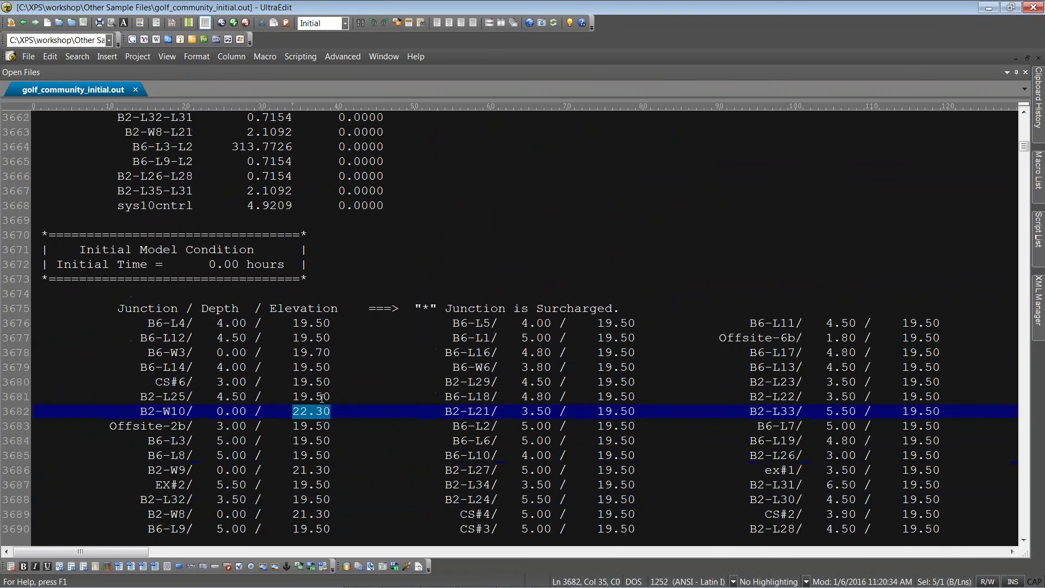
scroll(322, 398, "down", 2)
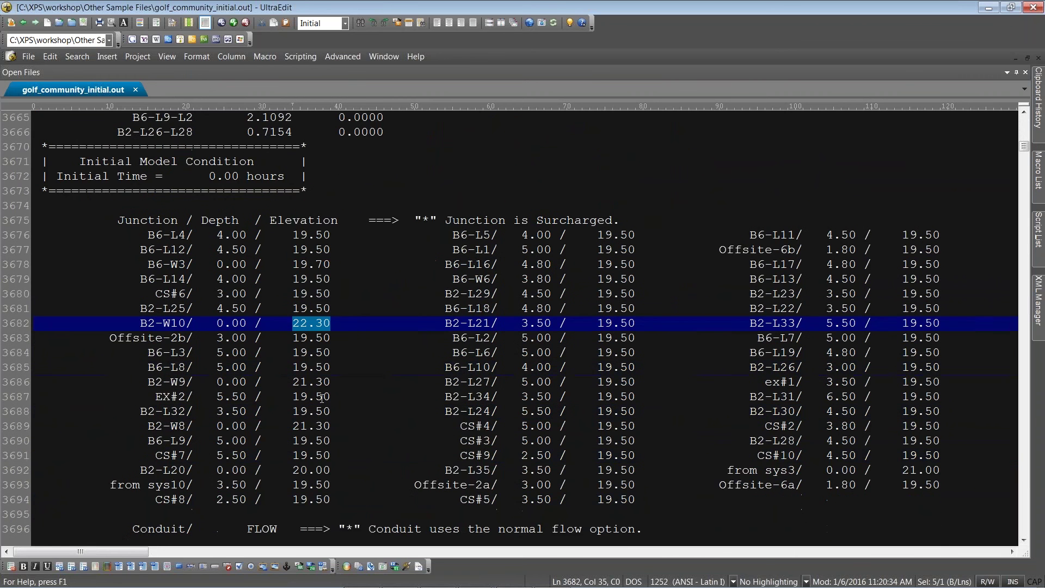